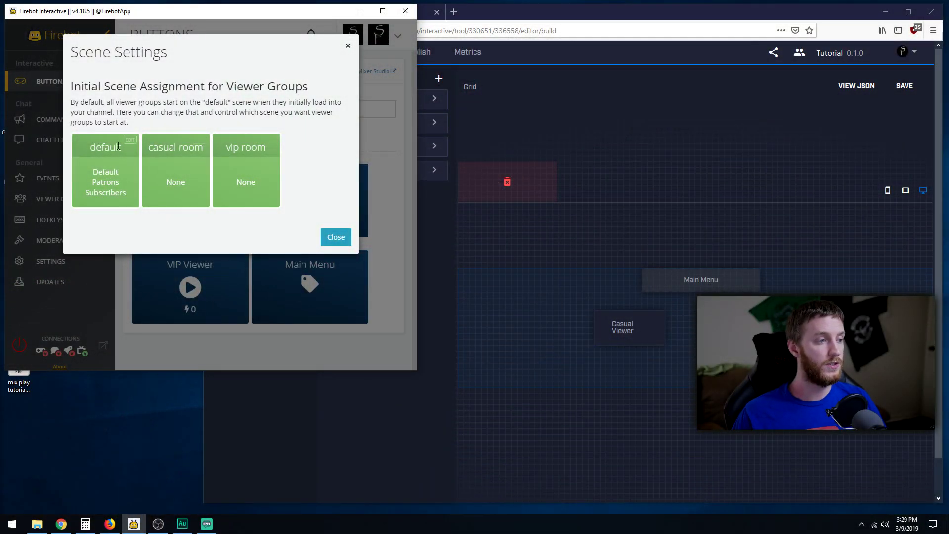
Step: Review the default scene's starting groups: Default, Patrons and Subscribers
left_click(128, 142)
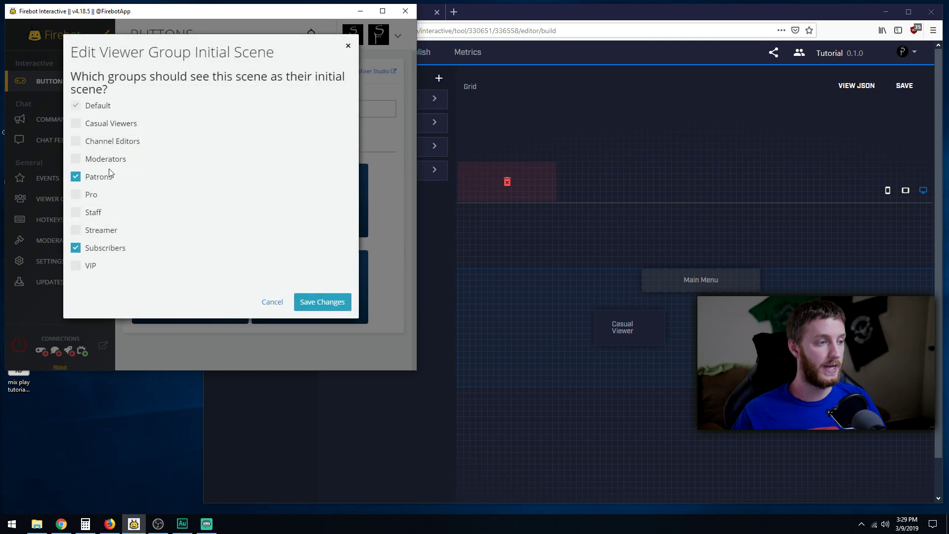
Step: Leave the default scene unchanged and make Casual Viewers start in the casual room
left_click(273, 303)
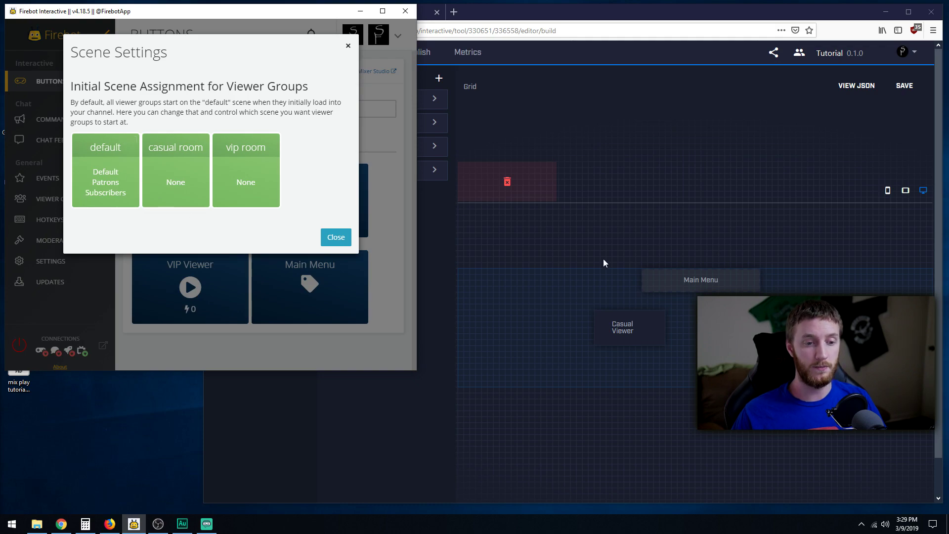
mouse_move(231, 207)
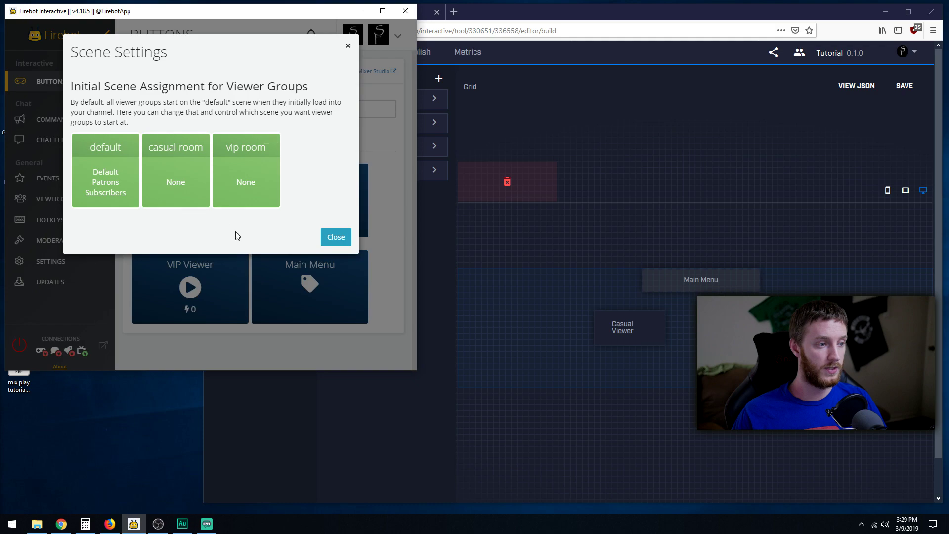
left_click(200, 143)
left_click(75, 123)
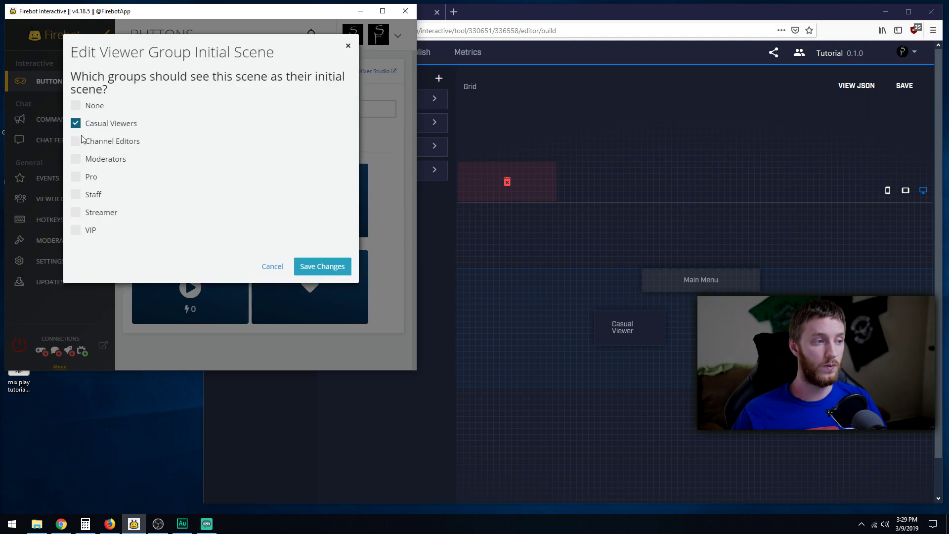
left_click(322, 268)
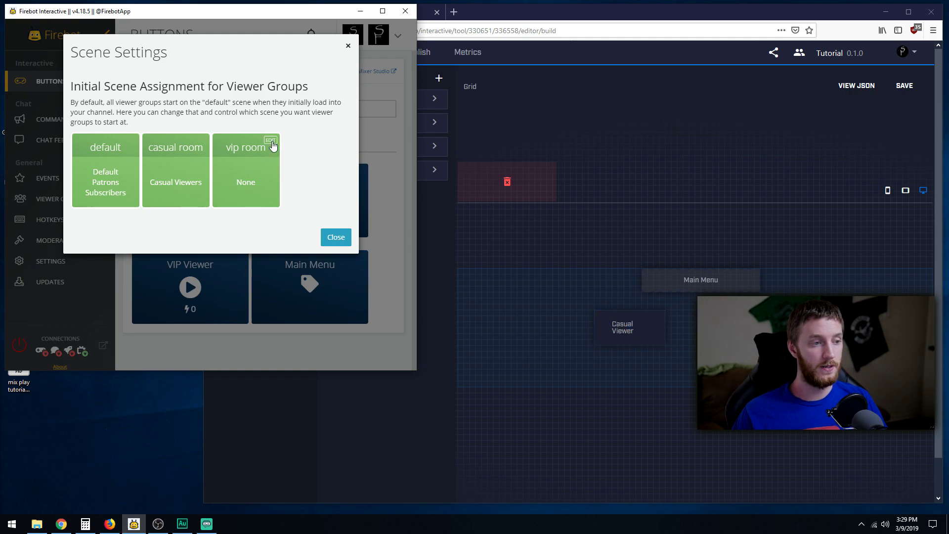
Step: Make VIP viewers start in the vip room and return to the board's Buttons page
left_click(271, 142)
left_click(75, 213)
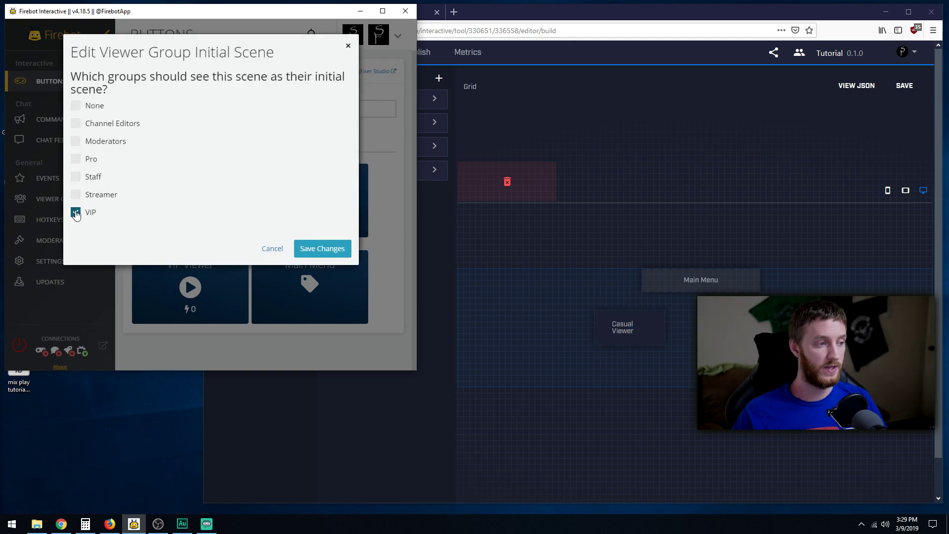
left_click(322, 249)
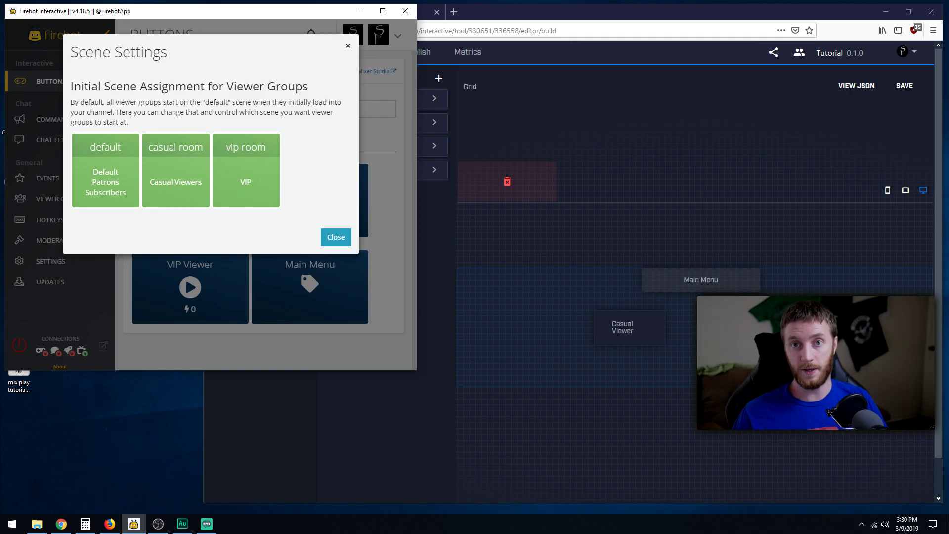
left_click(337, 237)
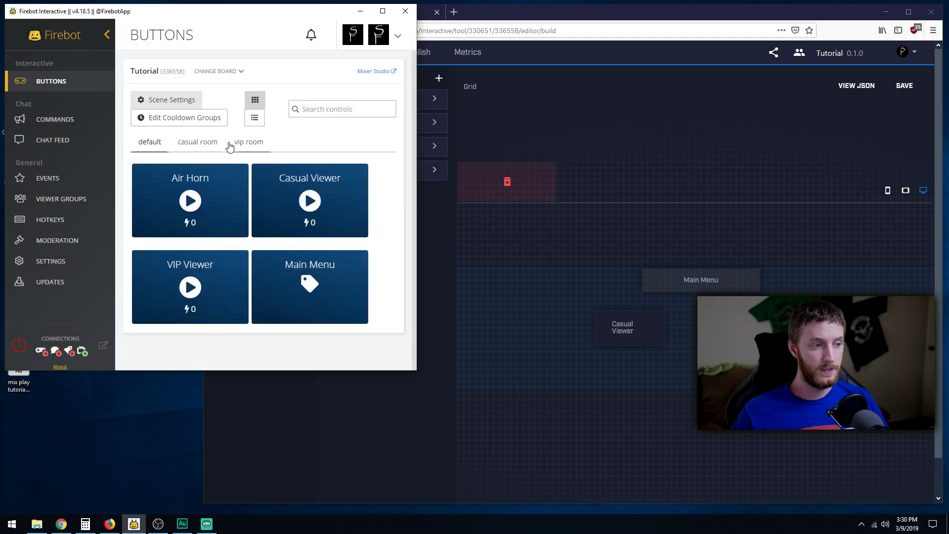
Step: Edit the casual room's Go Back button and set its permissions to None so everyone can use it
left_click(202, 145)
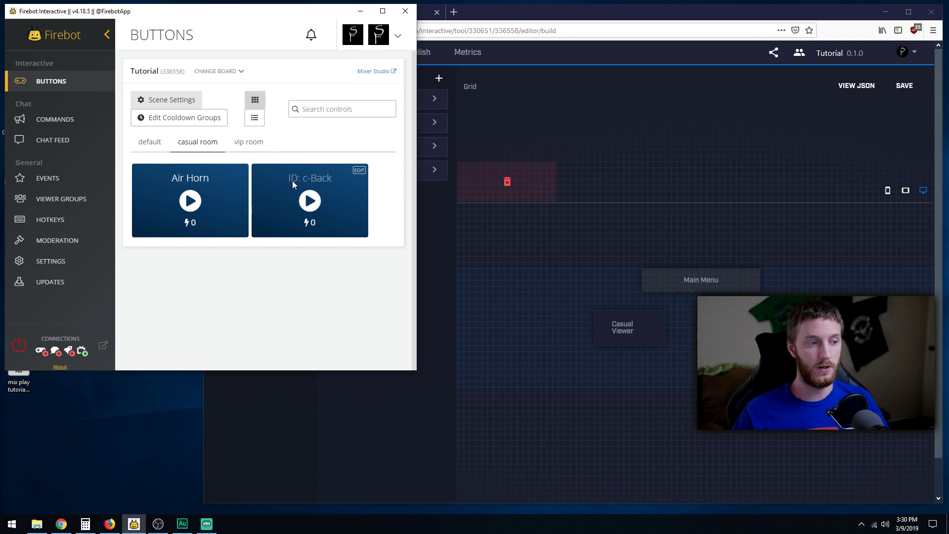
left_click(359, 171)
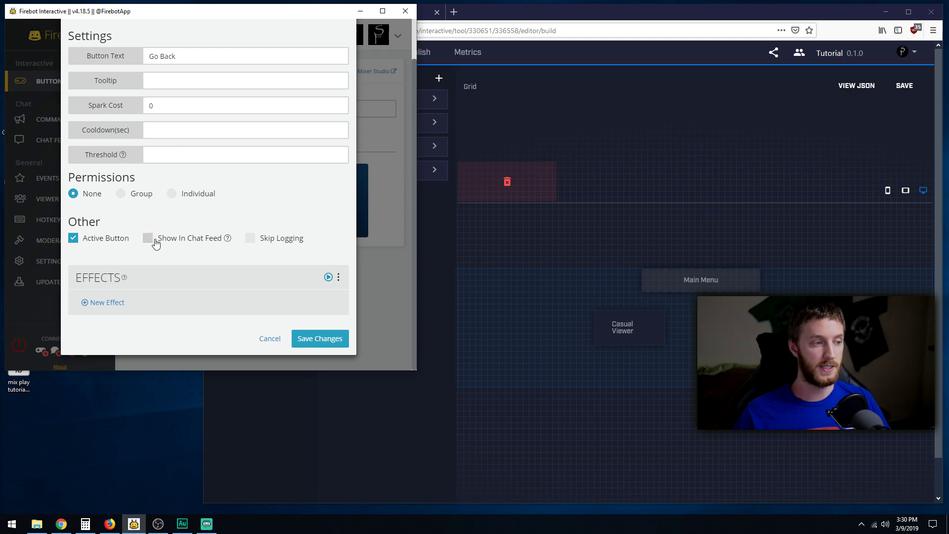
left_click(120, 196)
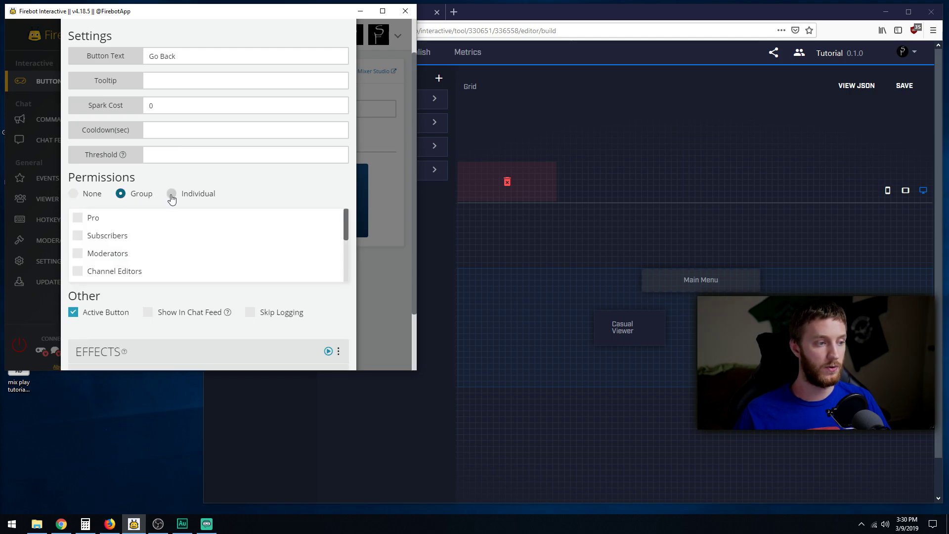
left_click(171, 195)
left_click(121, 194)
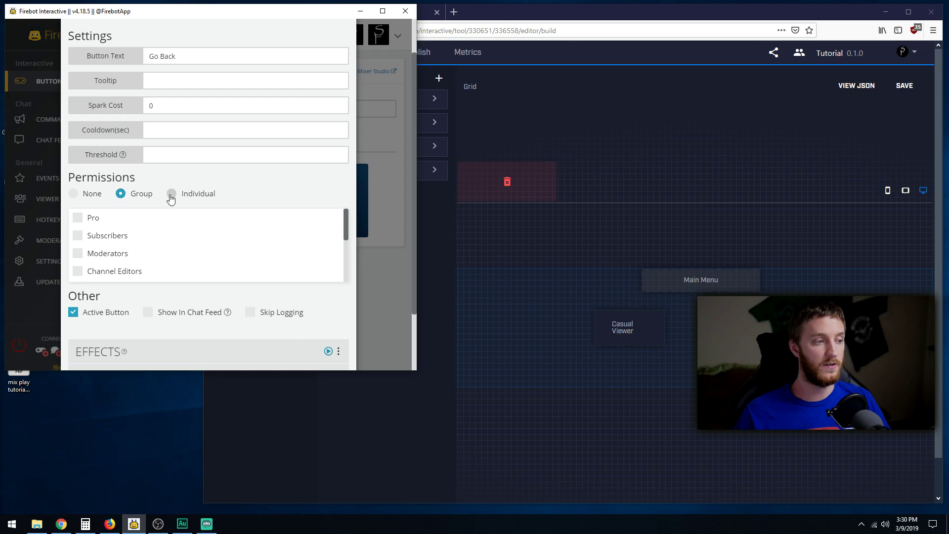
left_click(171, 194)
left_click(121, 195)
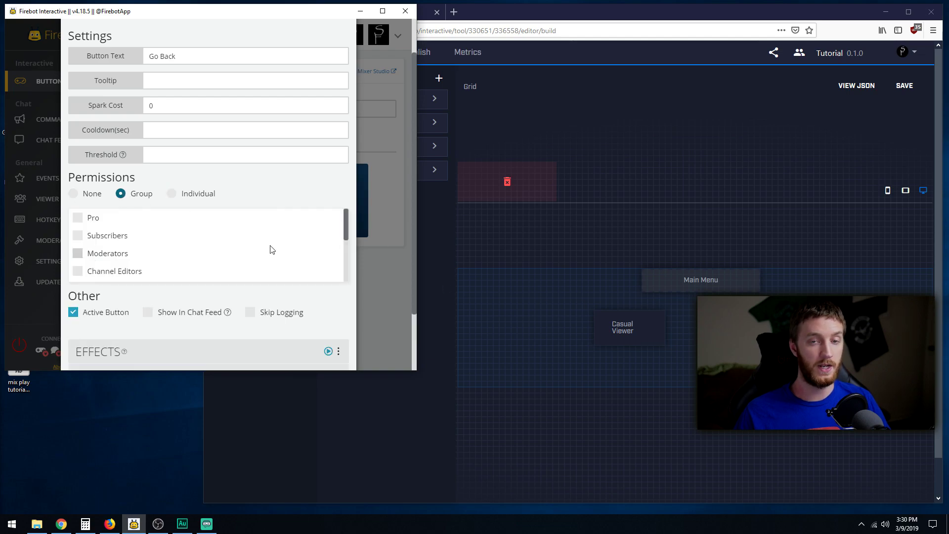
left_click(74, 194)
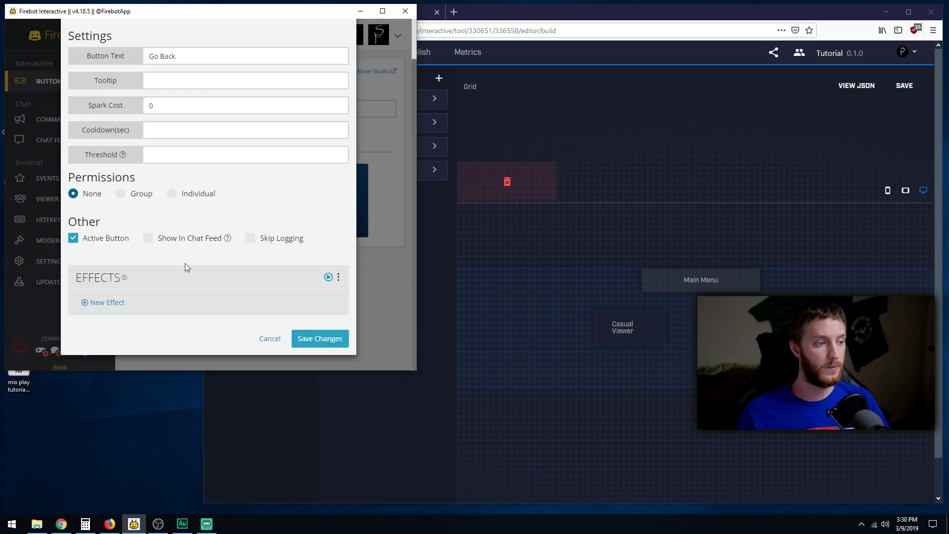
left_click(115, 305)
Step: Give Go Back a Change Group effect targeting the default group and save the button
left_click(225, 95)
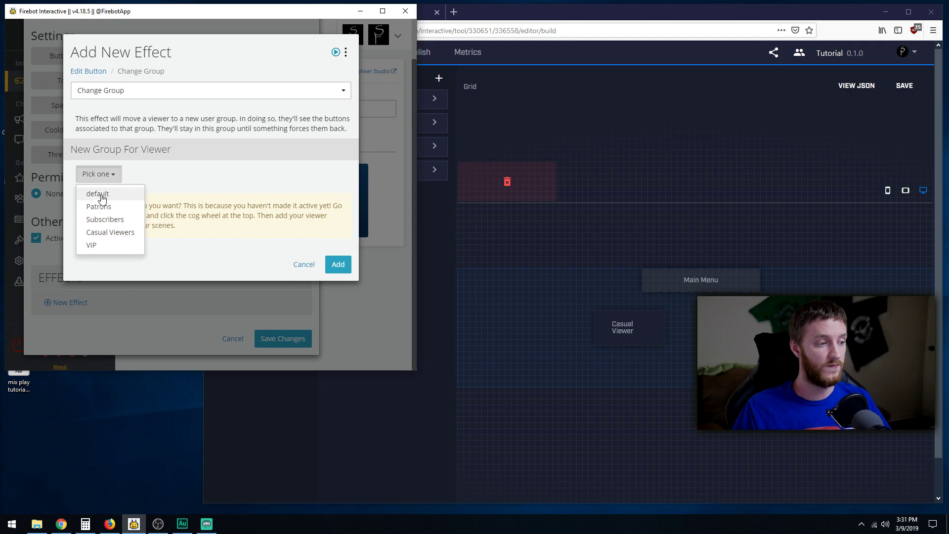
left_click(103, 196)
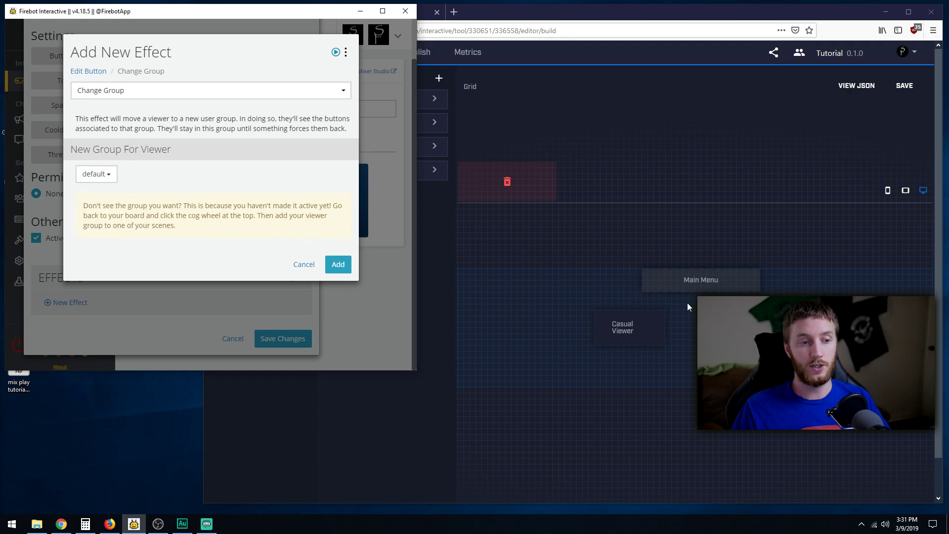
left_click(338, 264)
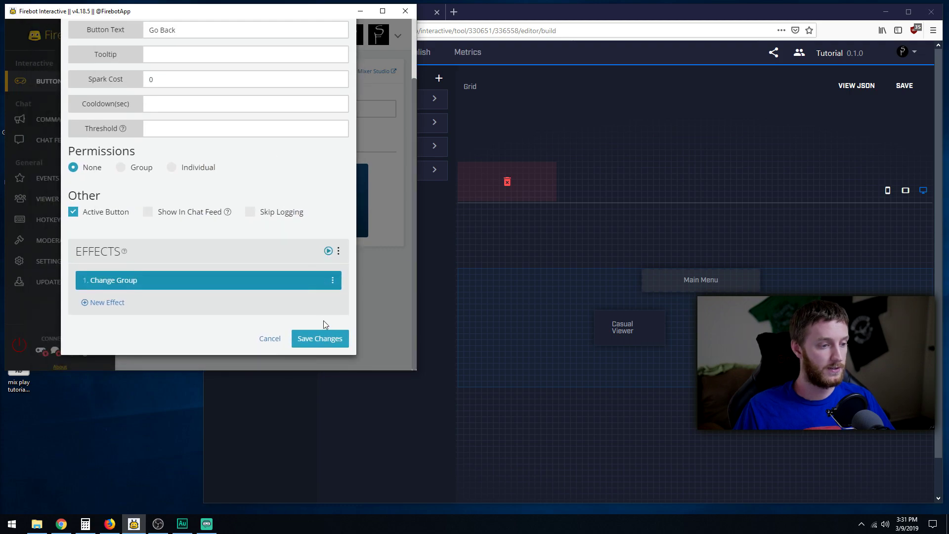
left_click(333, 339)
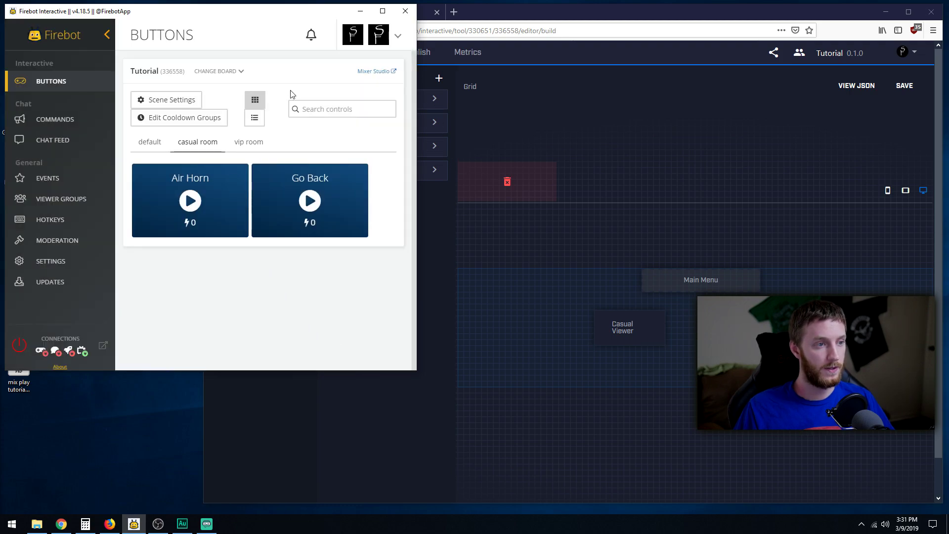
Step: Connect Firebot to the board and test-fire the default scene's Casual Viewer button
left_click(19, 346)
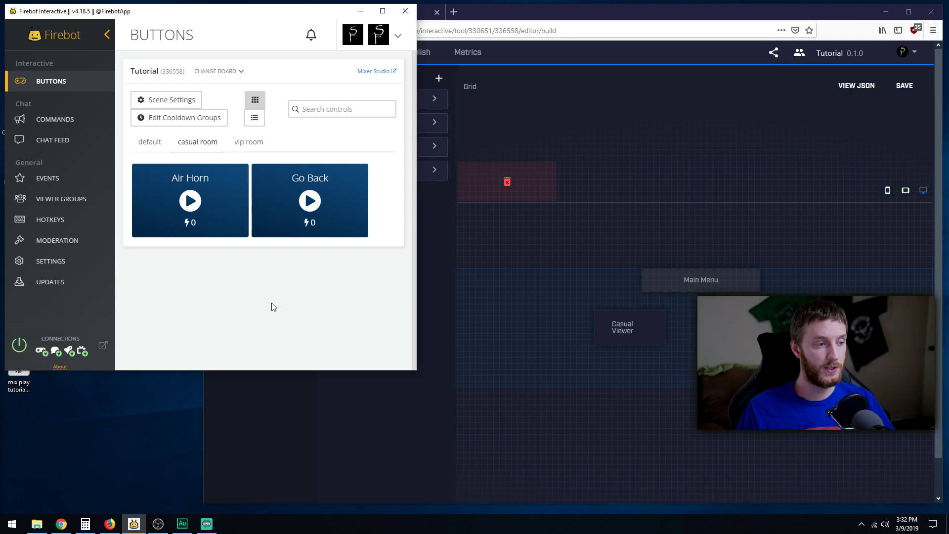
left_click(150, 144)
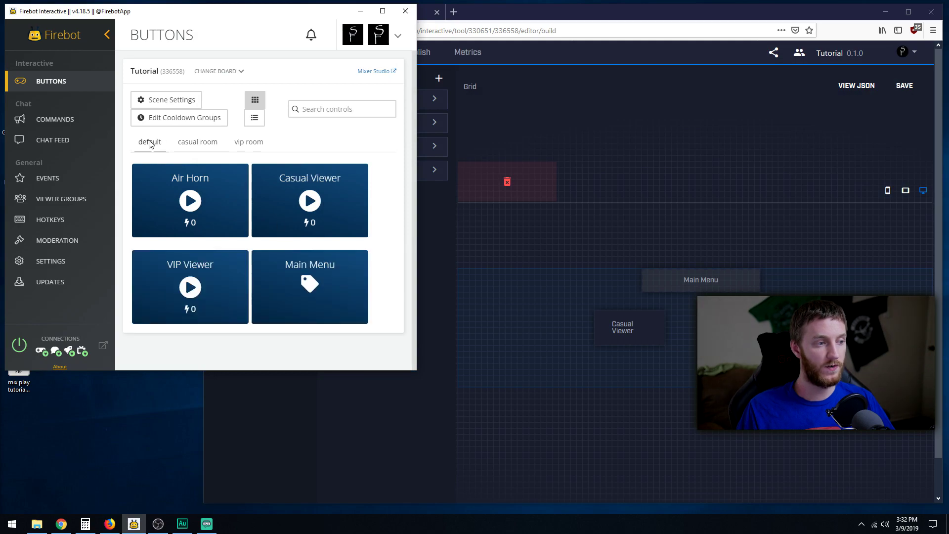
mouse_move(338, 171)
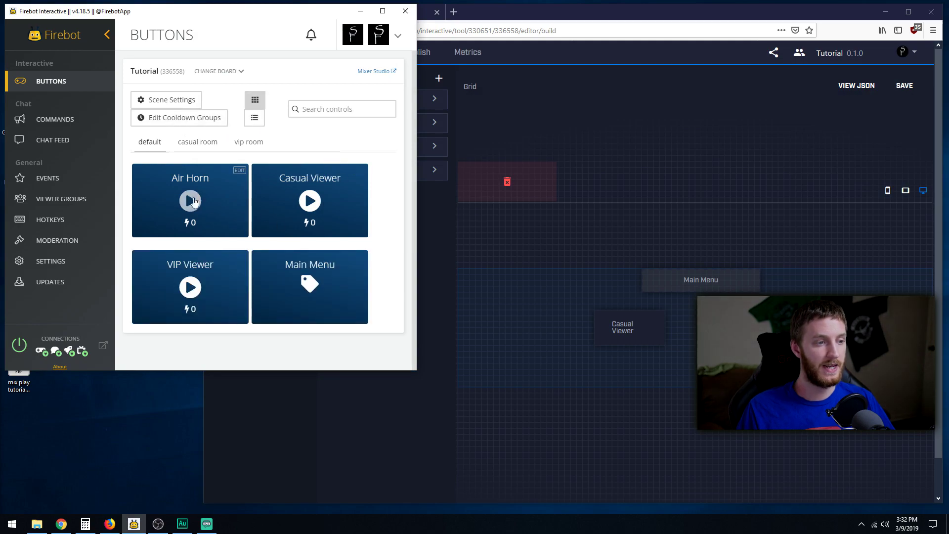
left_click(311, 201)
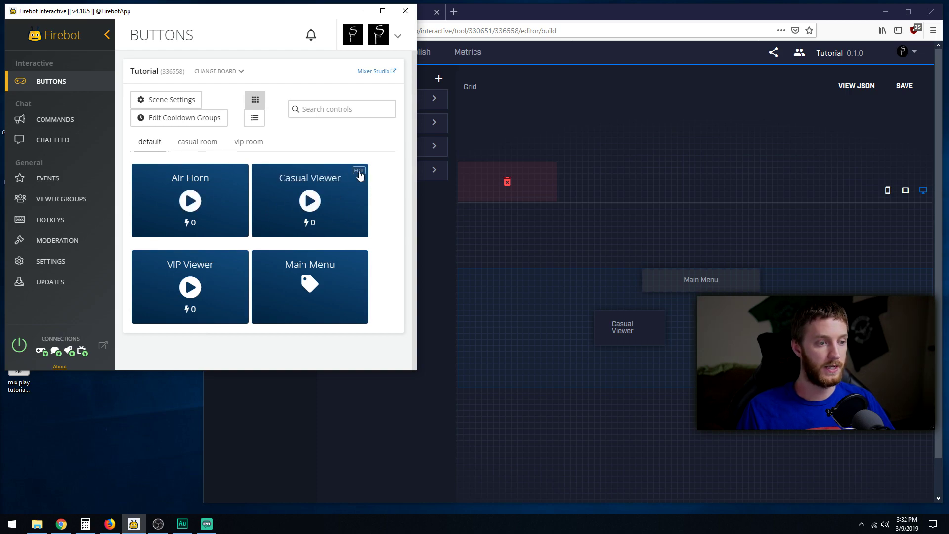
Step: Add a Change Group effect to Casual Viewers on the Casual Viewer button and save it
left_click(360, 171)
scroll(139, 280, "down", 1)
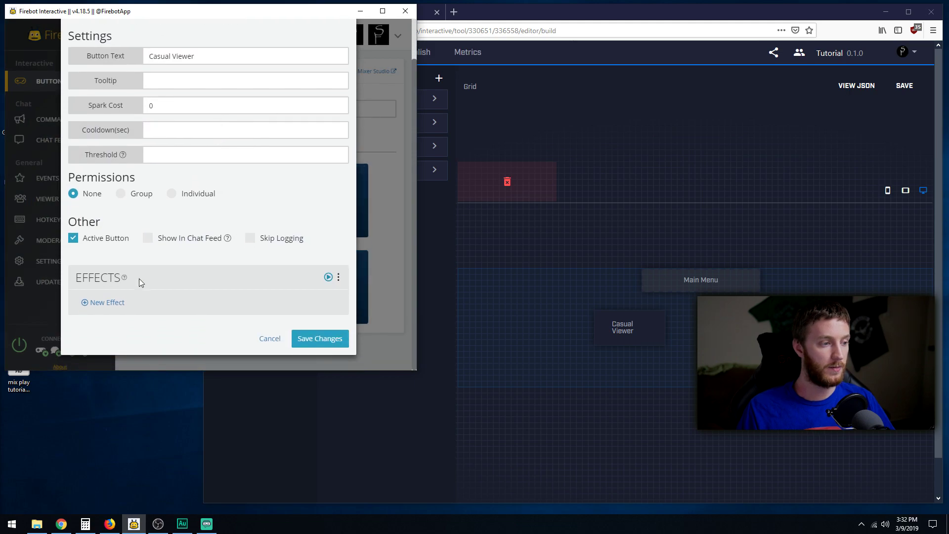
left_click(102, 305)
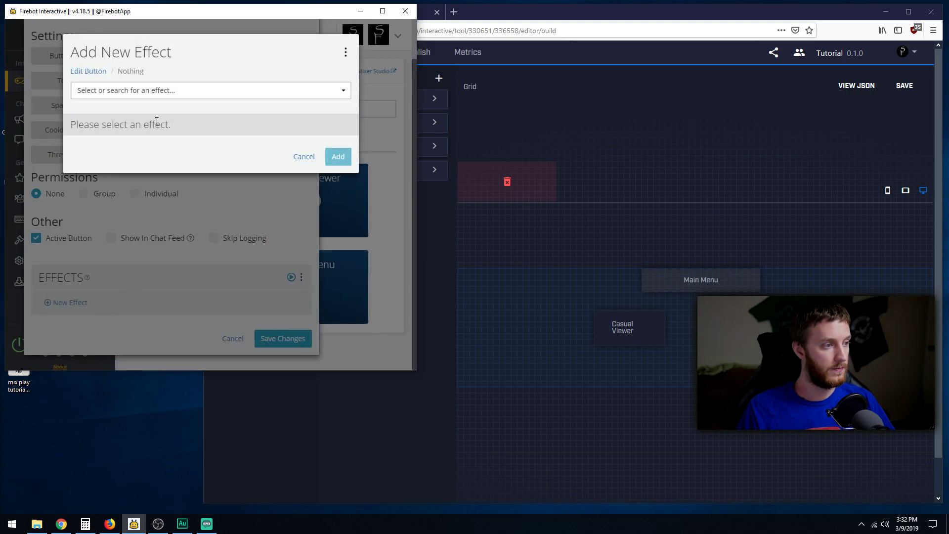
left_click(158, 96)
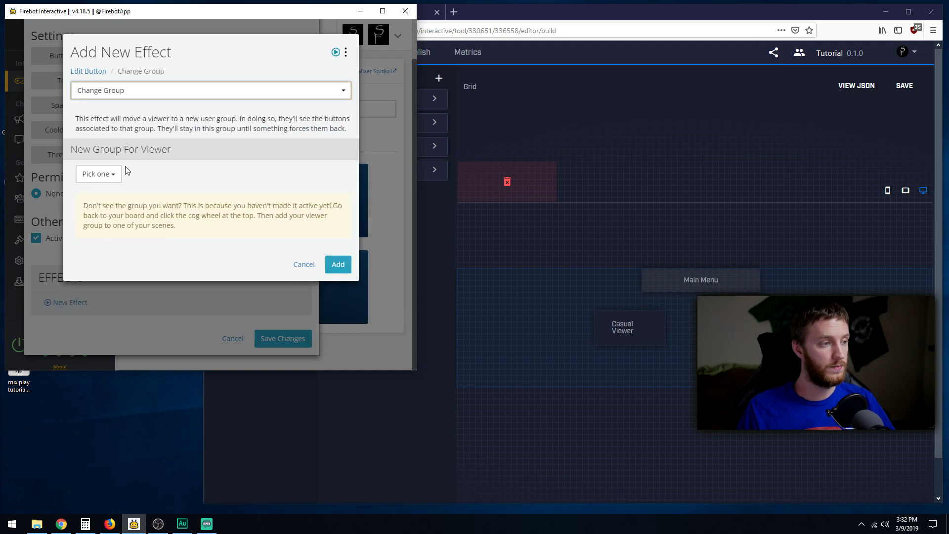
left_click(102, 174)
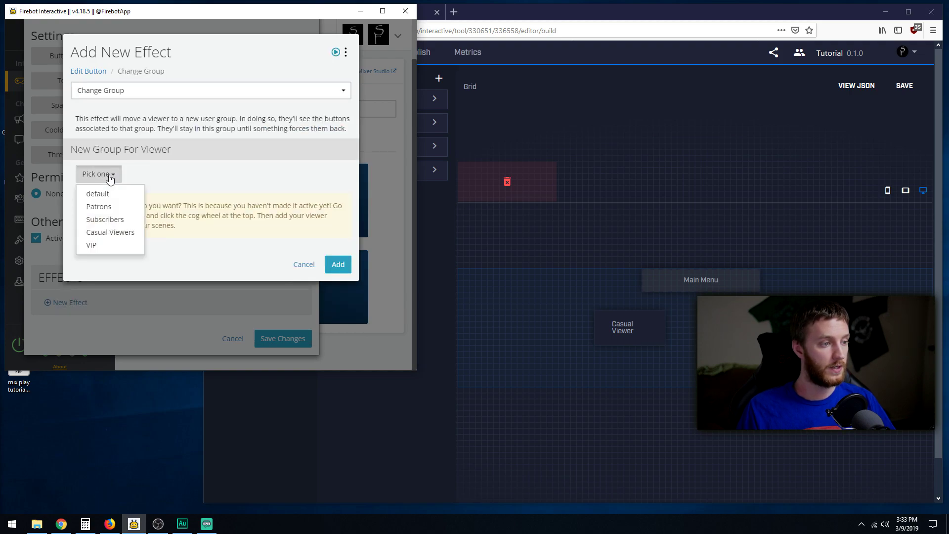
left_click(116, 235)
left_click(338, 264)
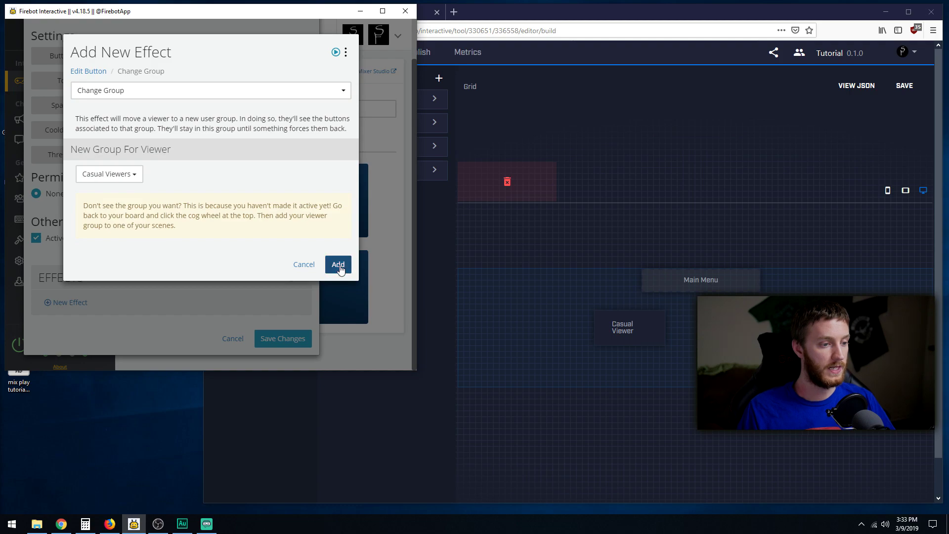
left_click(325, 366)
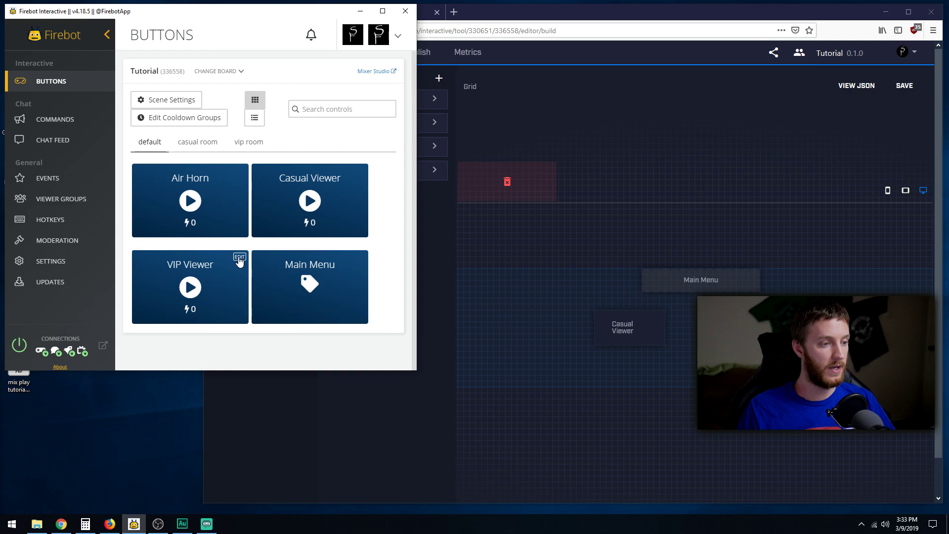
left_click(239, 257)
Step: Add a Change Group effect to VIP on the VIP Viewer button and save it
scroll(194, 207, "down", 1)
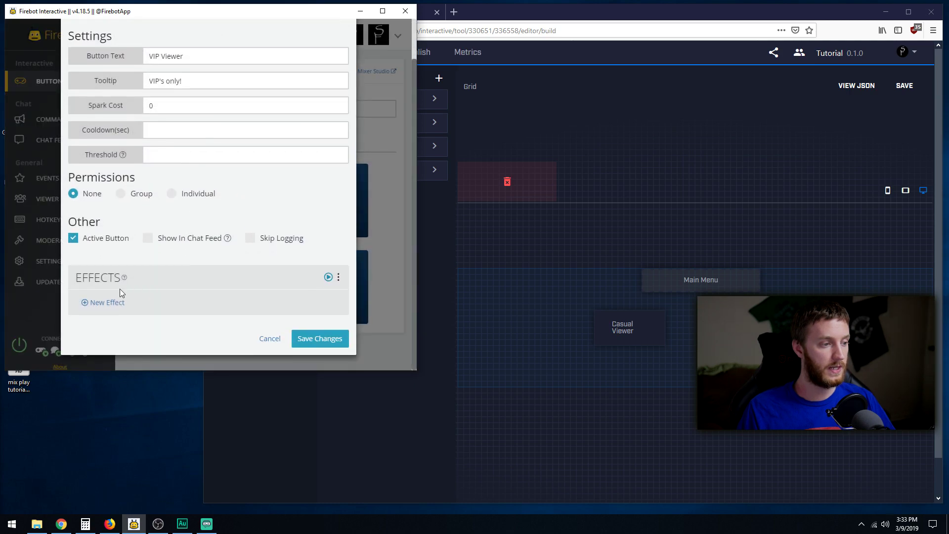
left_click(102, 302)
left_click(157, 92)
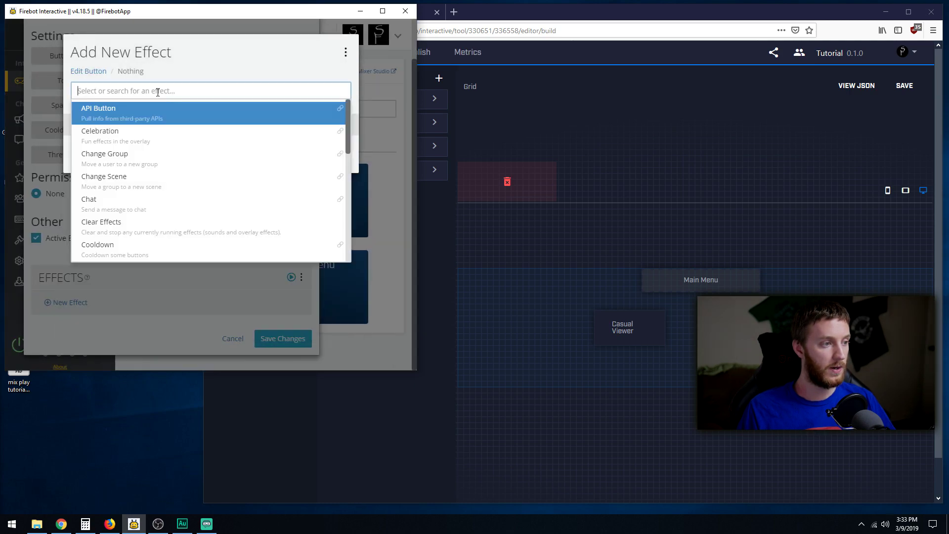
left_click(125, 157)
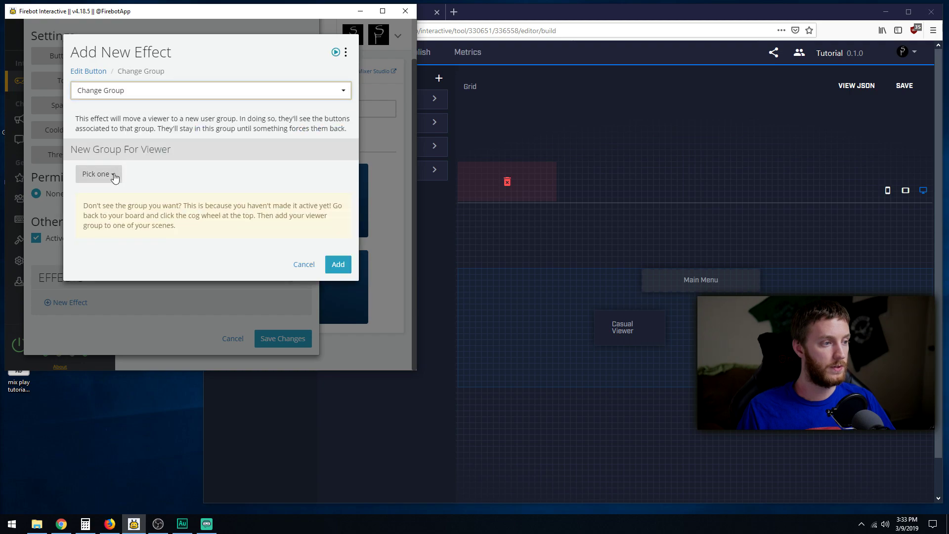
left_click(114, 175)
left_click(105, 246)
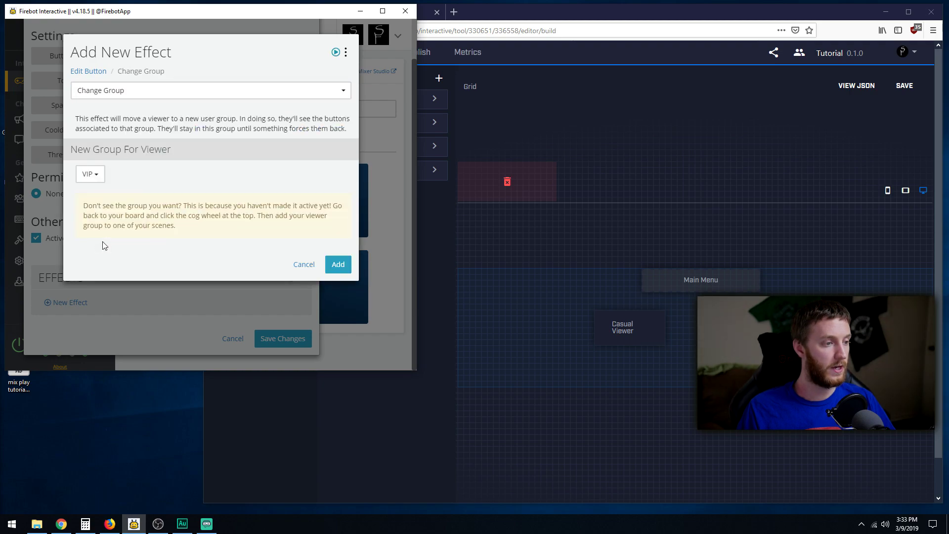
left_click(338, 265)
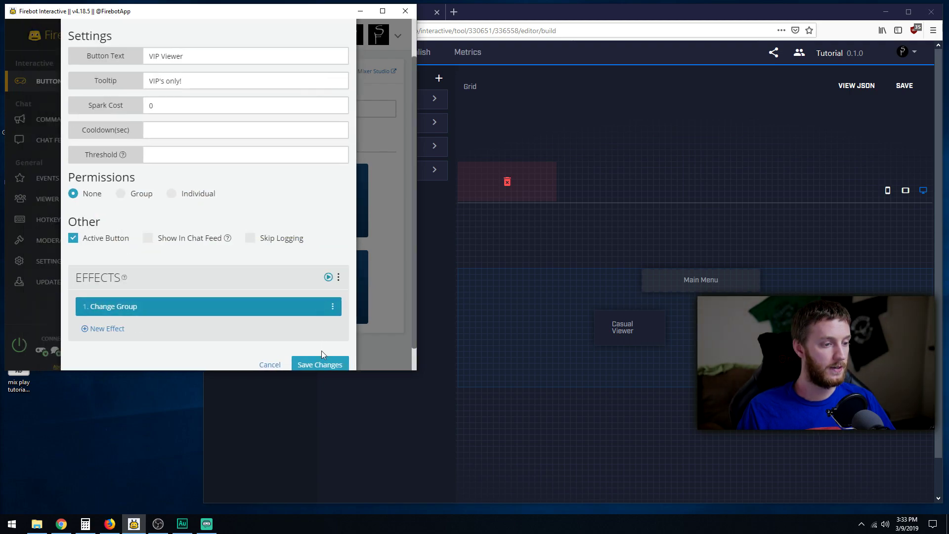
left_click(322, 364)
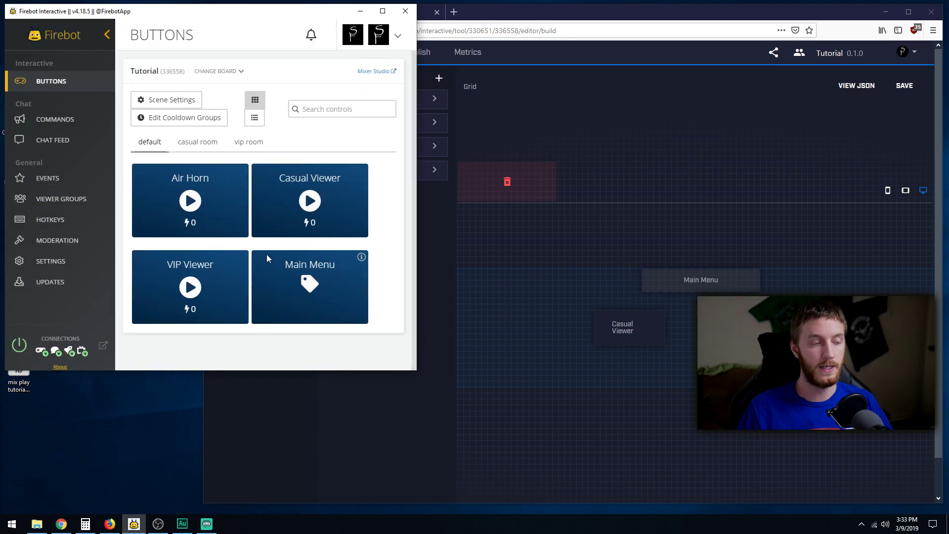
Step: Reconnect Firebot to Mixer to load the changes and bring the browser forward
left_click(19, 346)
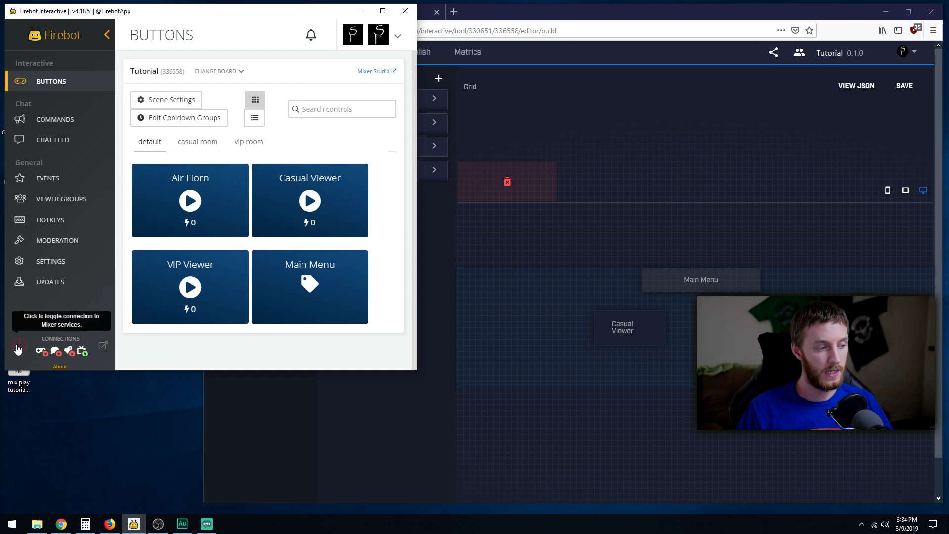
left_click(19, 348)
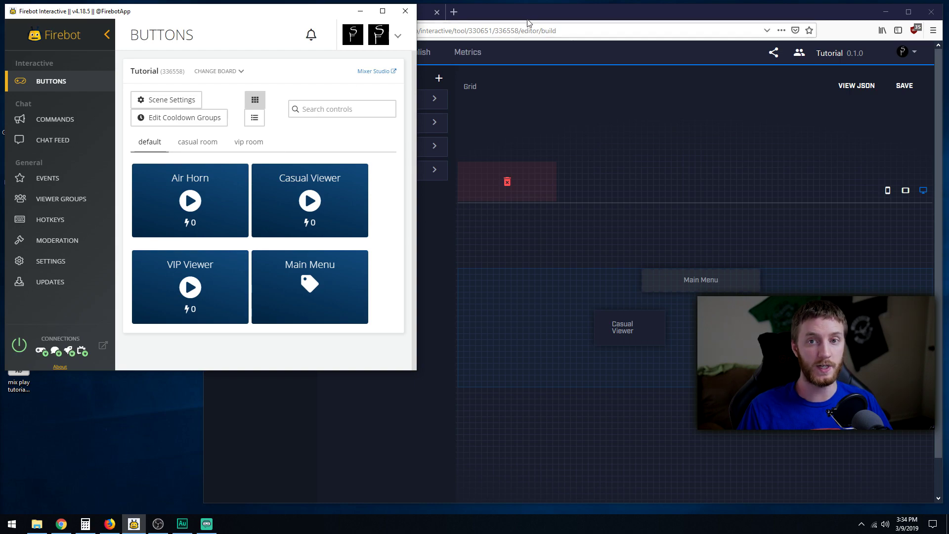
left_click(496, 10)
Step: On the Mixer channel, visit the casual room and return, then enter the VIP room and try Go Back
left_click(397, 14)
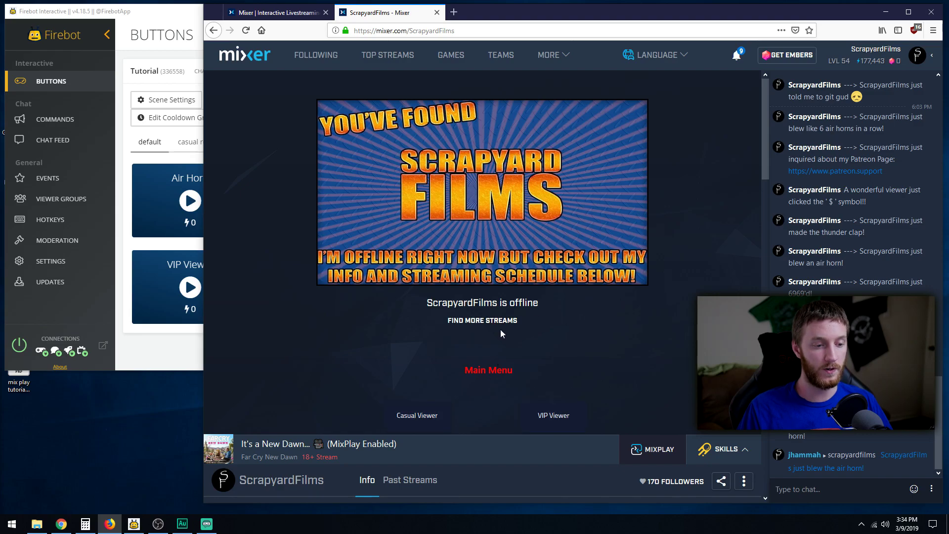
left_click(426, 418)
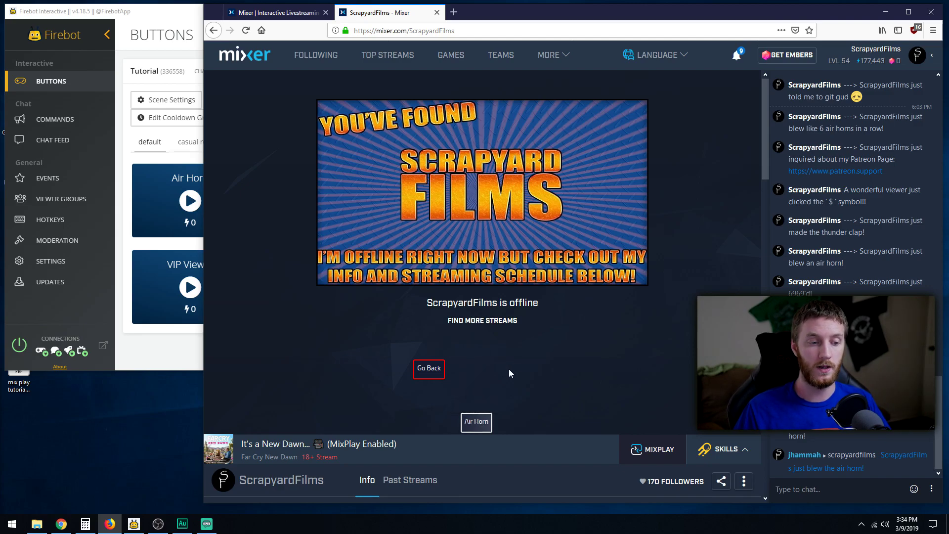
left_click(430, 370)
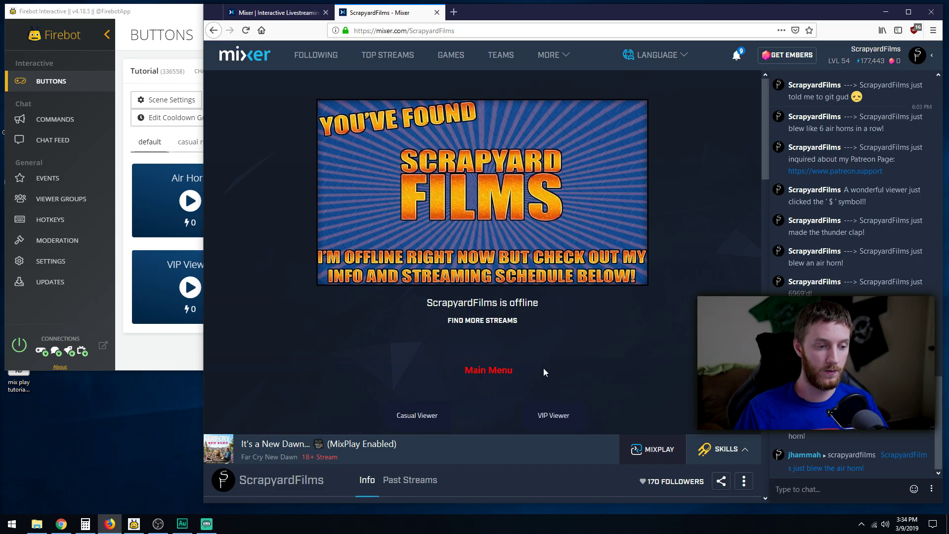
left_click(548, 418)
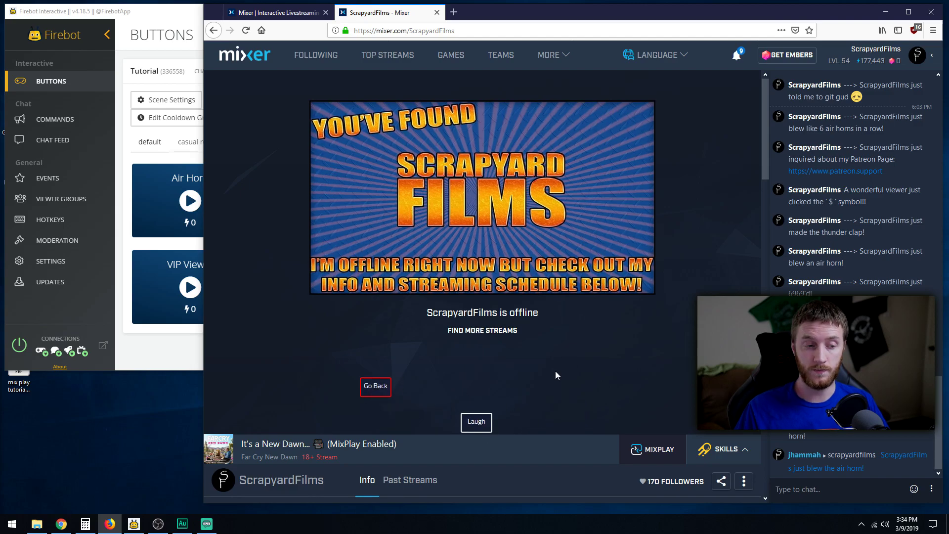
double_click(376, 388)
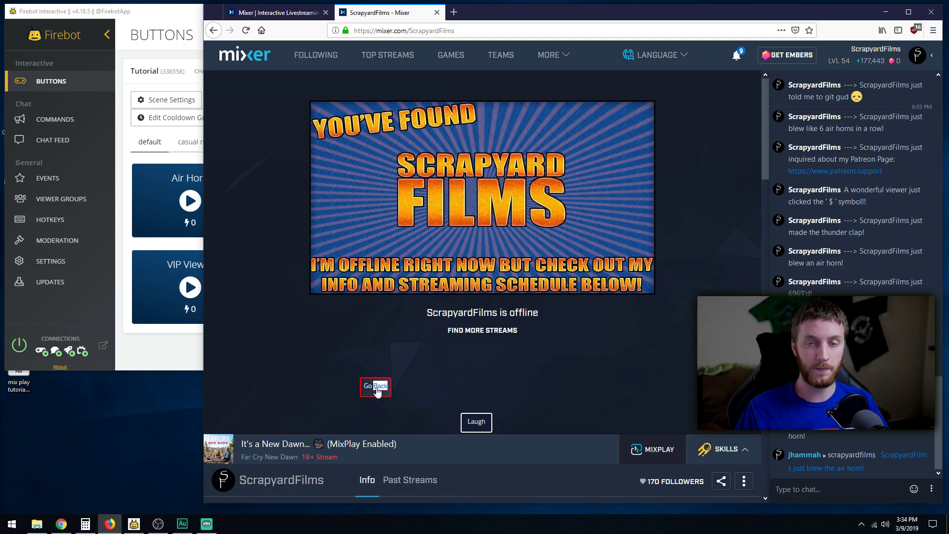
left_click(350, 389)
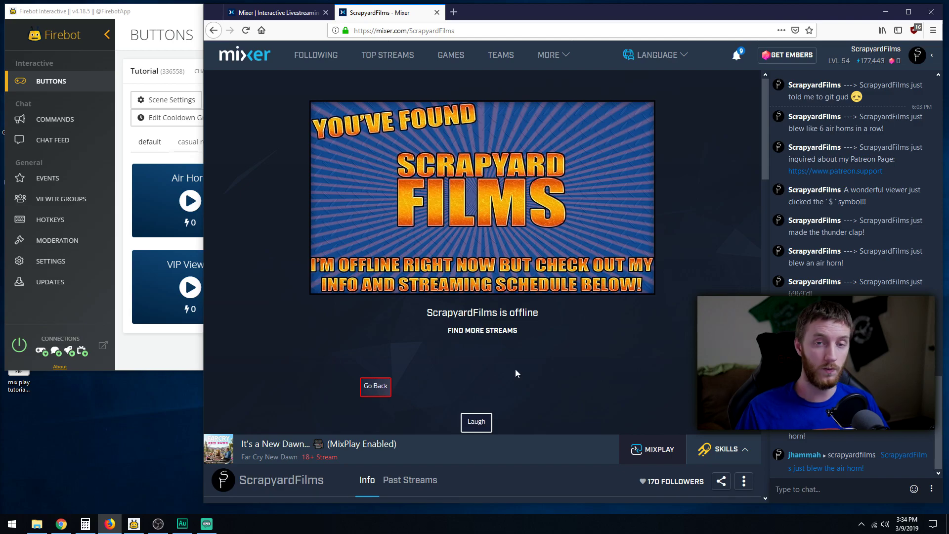
left_click(185, 350)
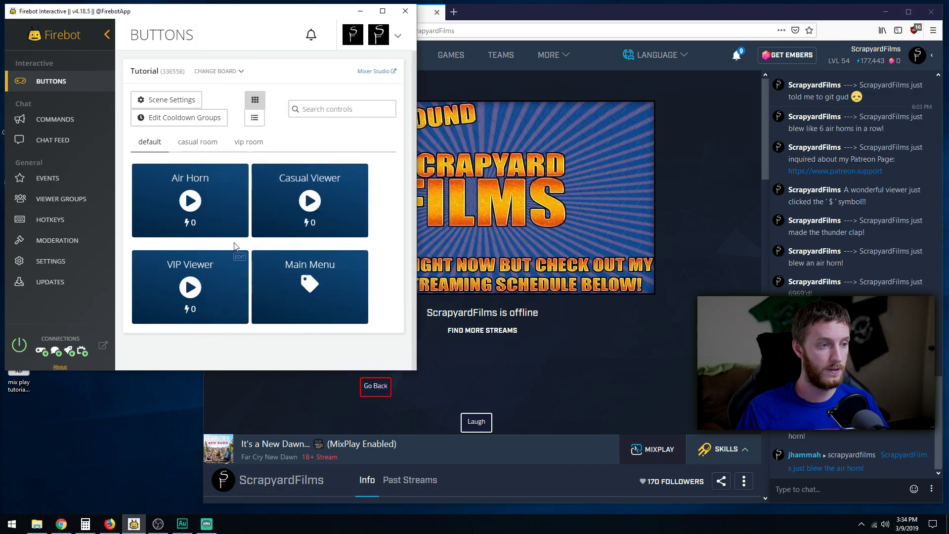
Step: Give the vip room's Go Back a Change Group effect to default, save, and retry it in Mixer
left_click(243, 143)
left_click(360, 171)
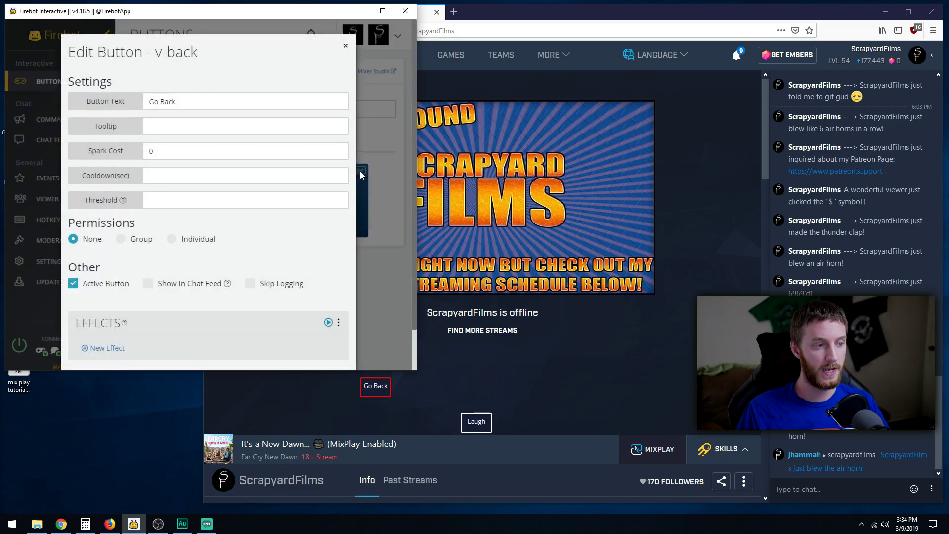
left_click(106, 349)
left_click(153, 94)
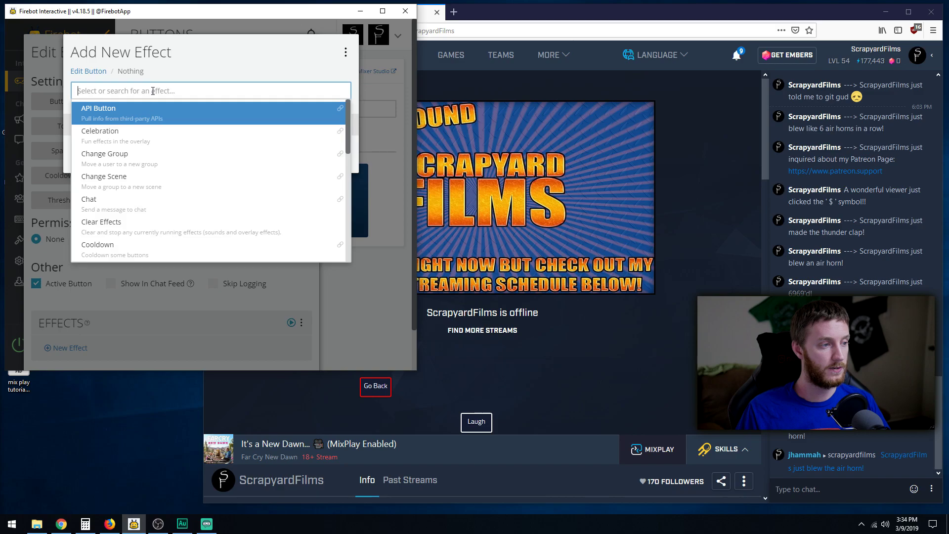
left_click(127, 156)
left_click(98, 174)
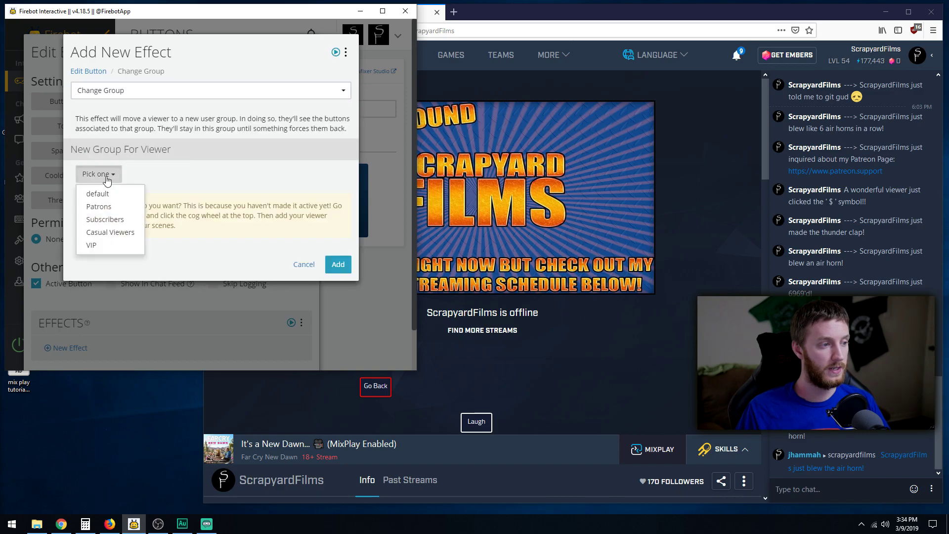
left_click(95, 193)
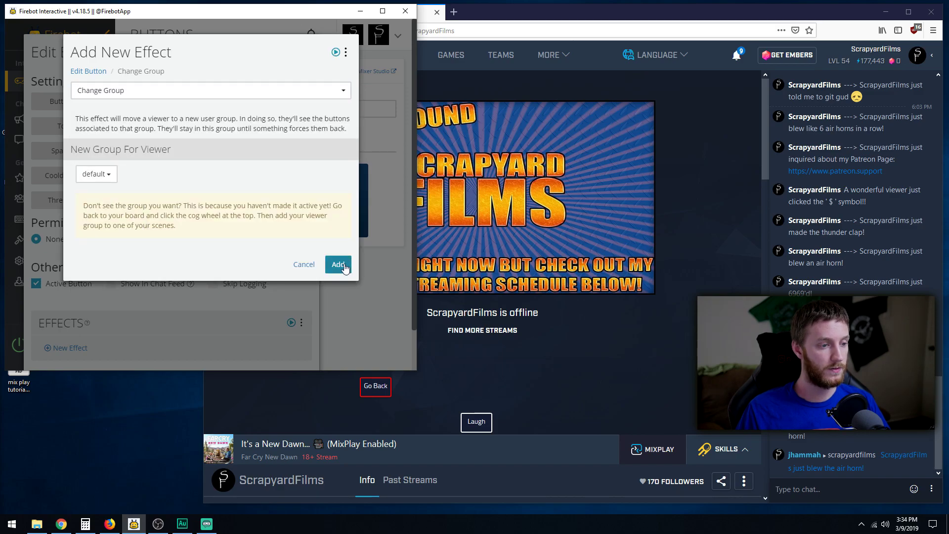
left_click(340, 265)
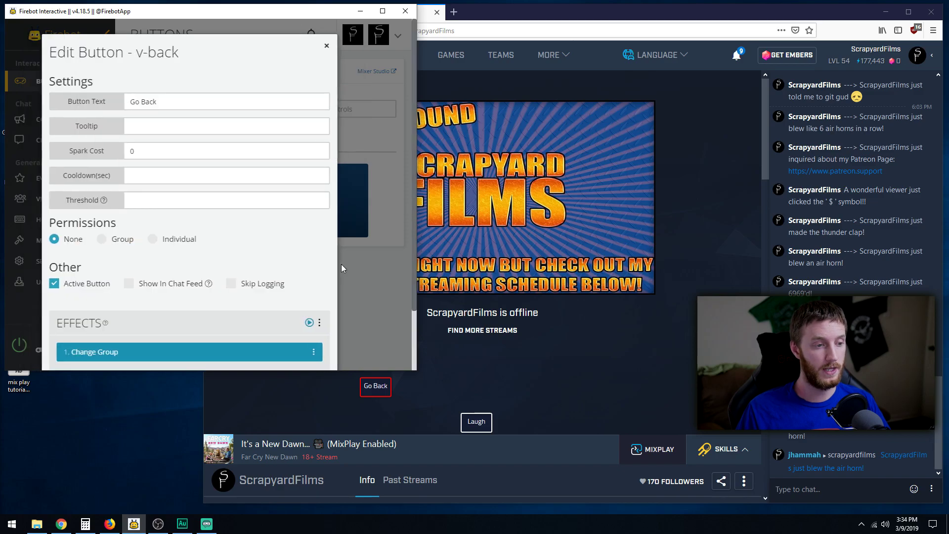
scroll(311, 280, "down", 3)
left_click(323, 340)
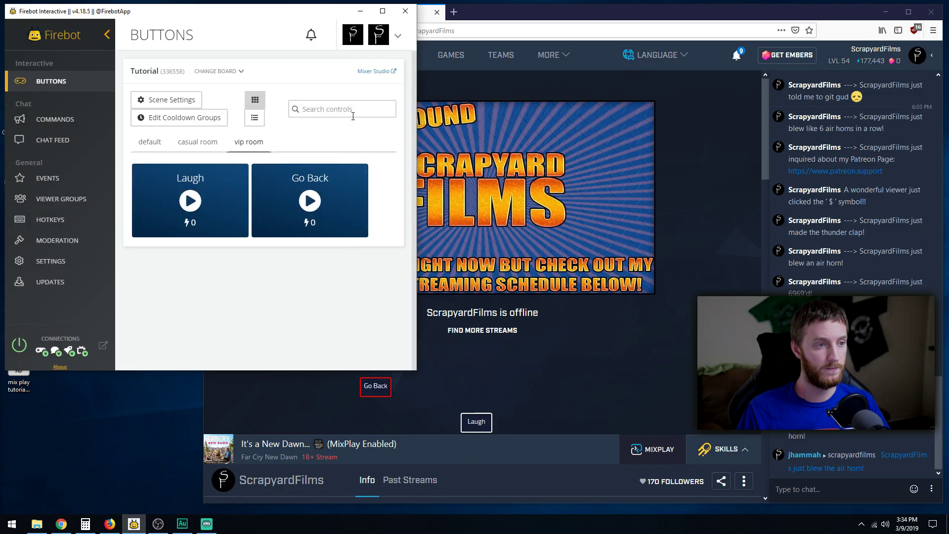
left_click(554, 374)
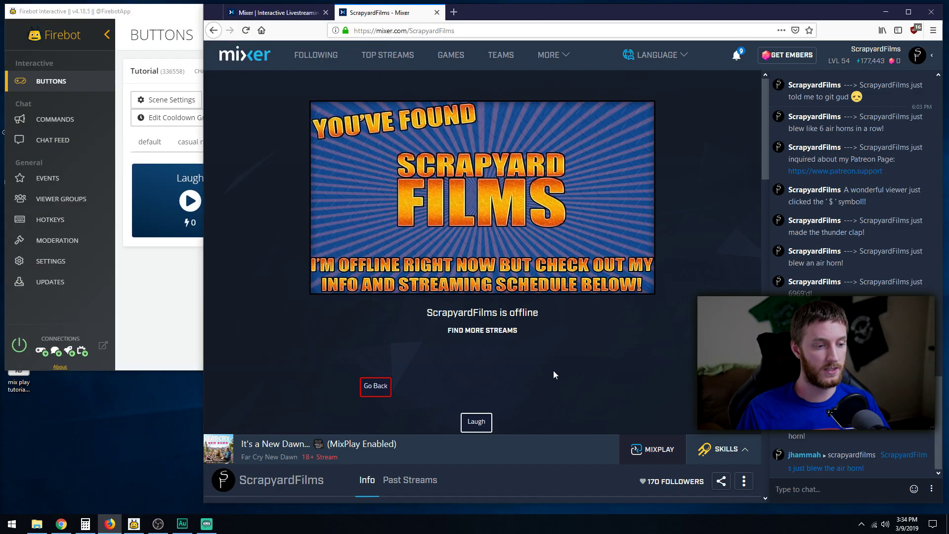
left_click(386, 393)
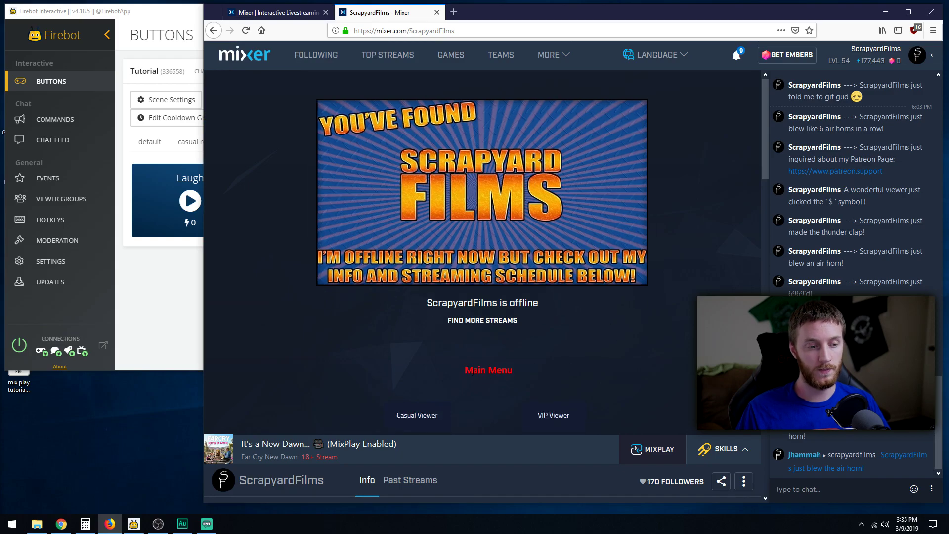
Step: Enter the casual room and return, then enter the VIP room and return to the Main Menu
left_click(438, 415)
left_click(430, 378)
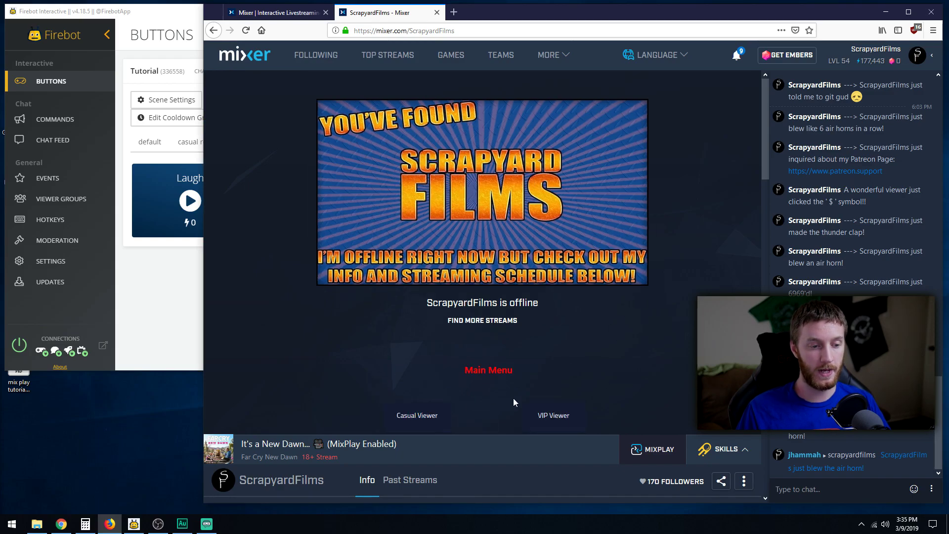
left_click(564, 422)
left_click(377, 387)
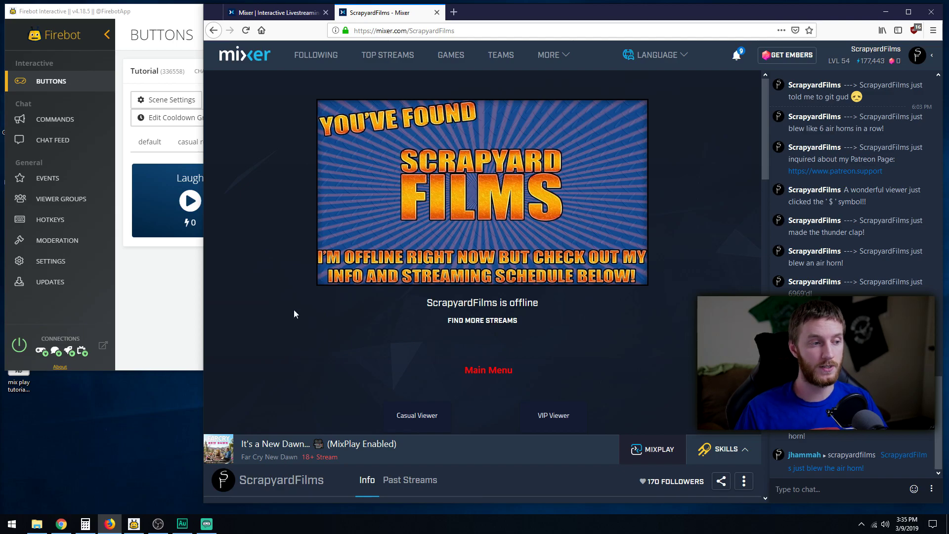
Step: Open the default scene's VIP Viewer button and switch its permissions to Group
left_click(168, 298)
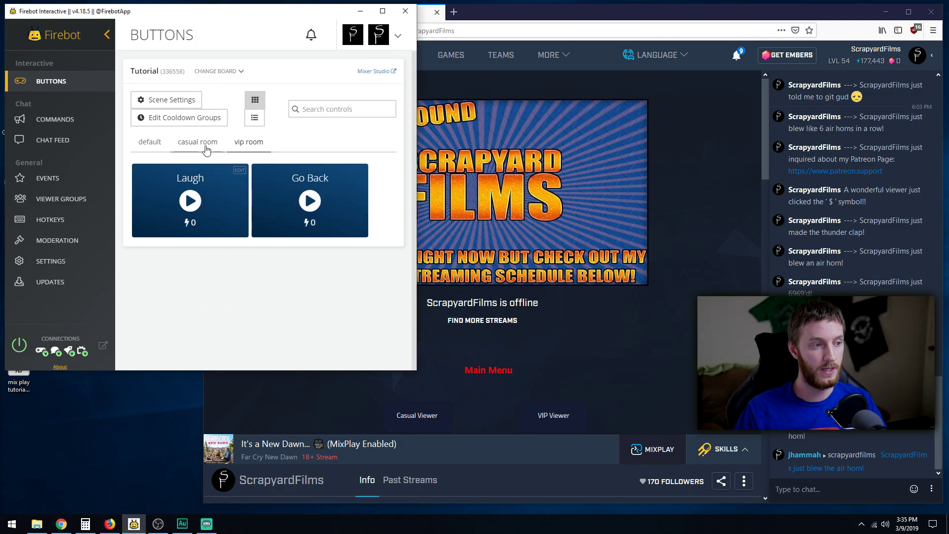
left_click(152, 144)
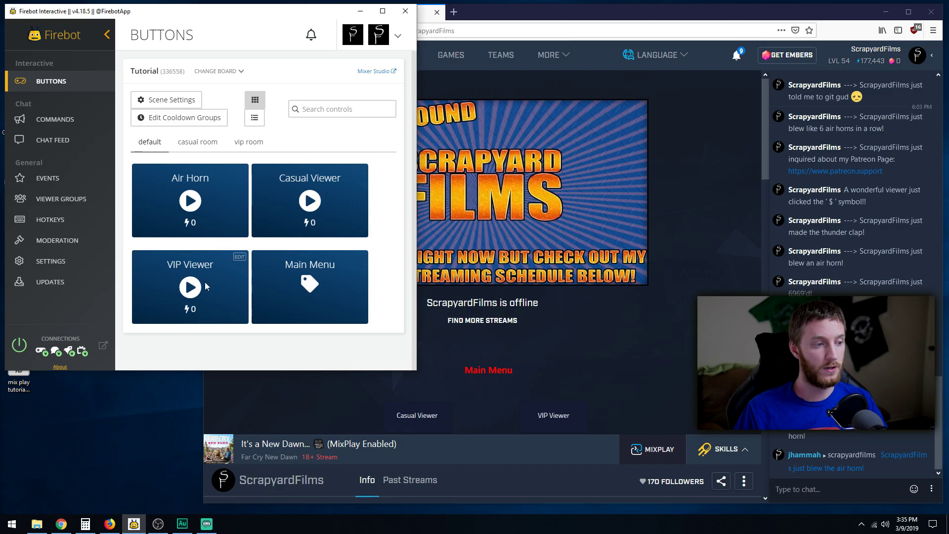
left_click(239, 257)
scroll(264, 184, "down", 3)
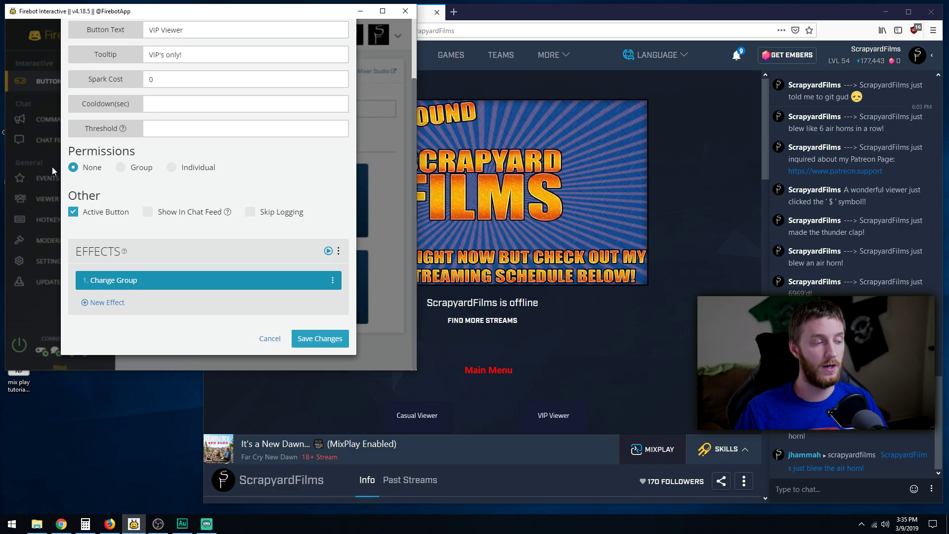
left_click(121, 168)
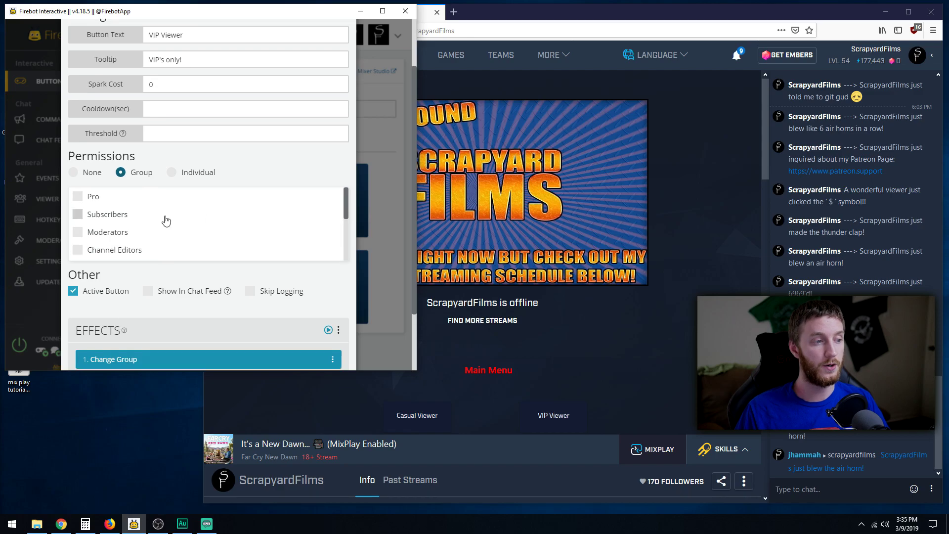
scroll(178, 212, "up", 1)
scroll(187, 209, "down", 1)
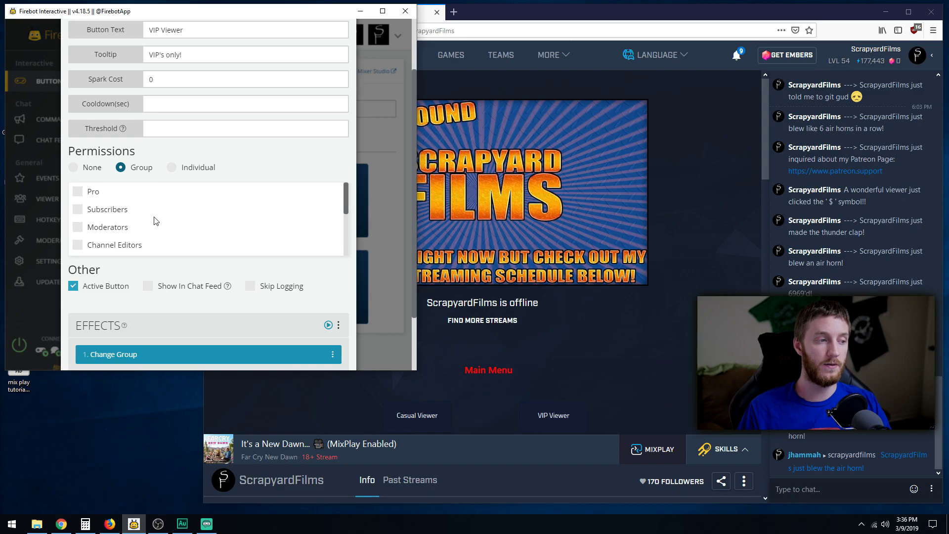
Step: Allow the Subscribers and Patrons groups and save the VIP Viewer button
left_click(78, 210)
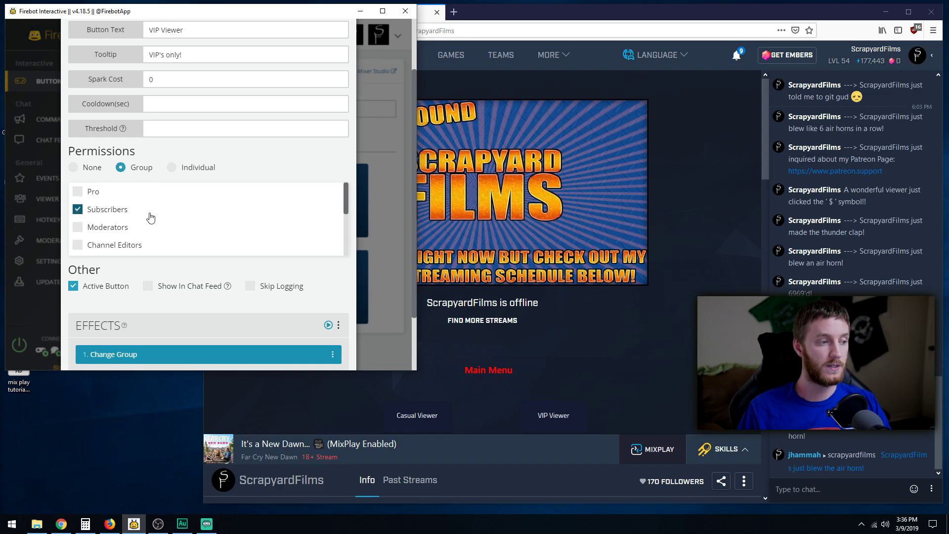
scroll(151, 219, "down", 1)
scroll(151, 218, "down", 1)
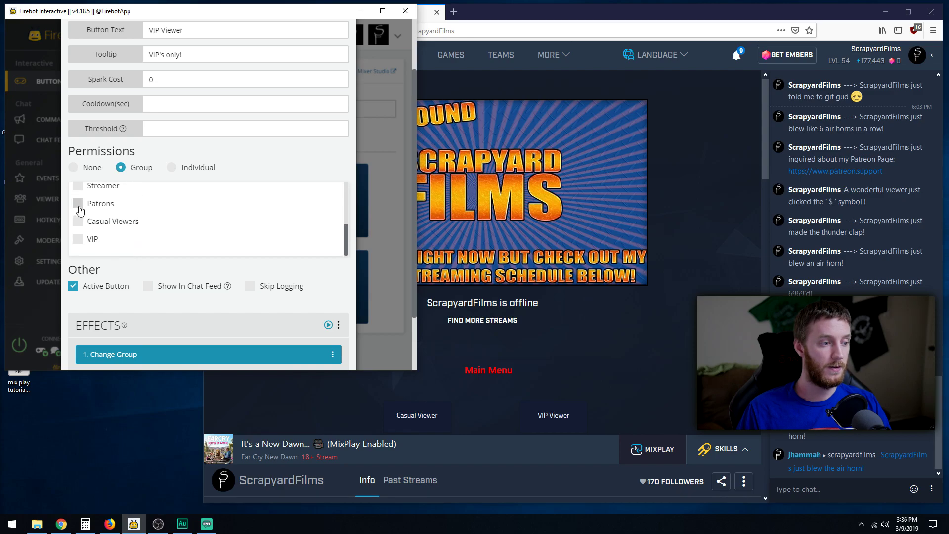
left_click(78, 204)
scroll(121, 227, "up", 3)
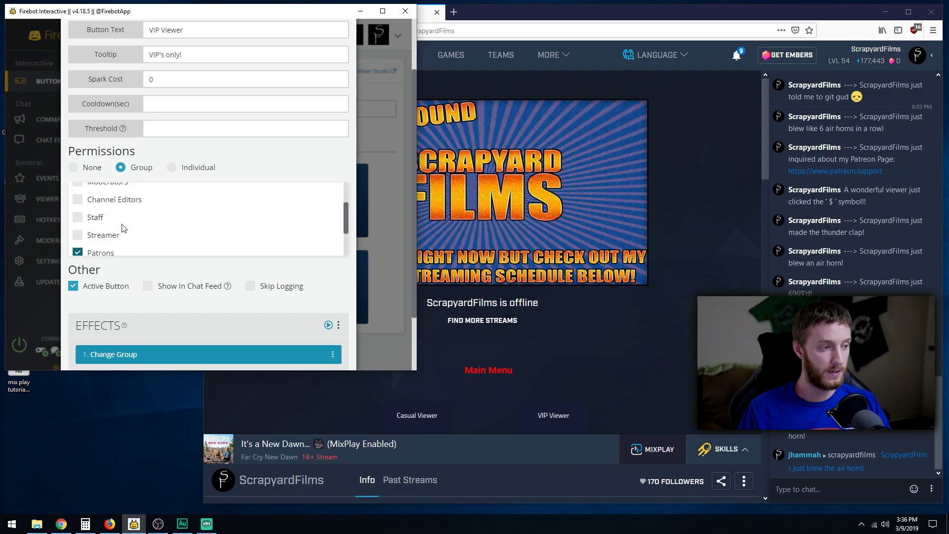
scroll(109, 220, "down", 1)
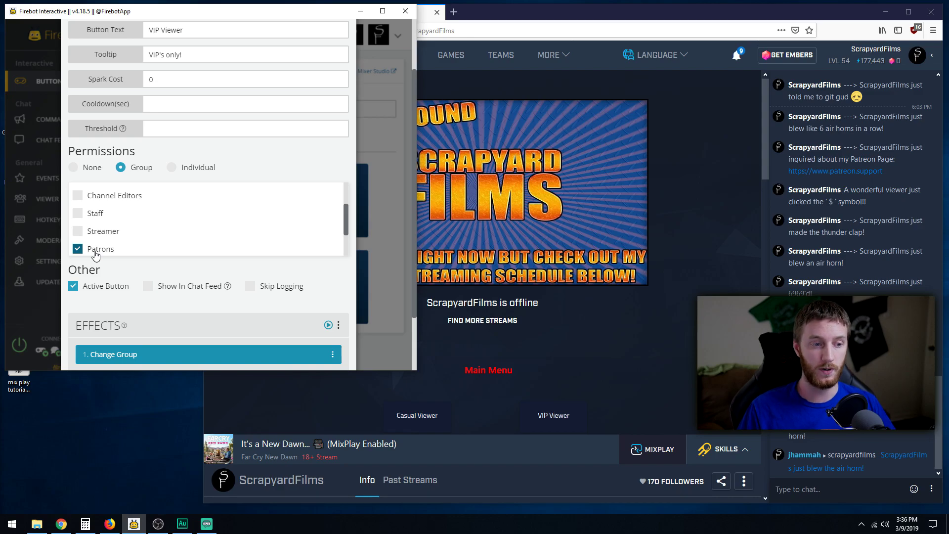
scroll(218, 233, "down", 2)
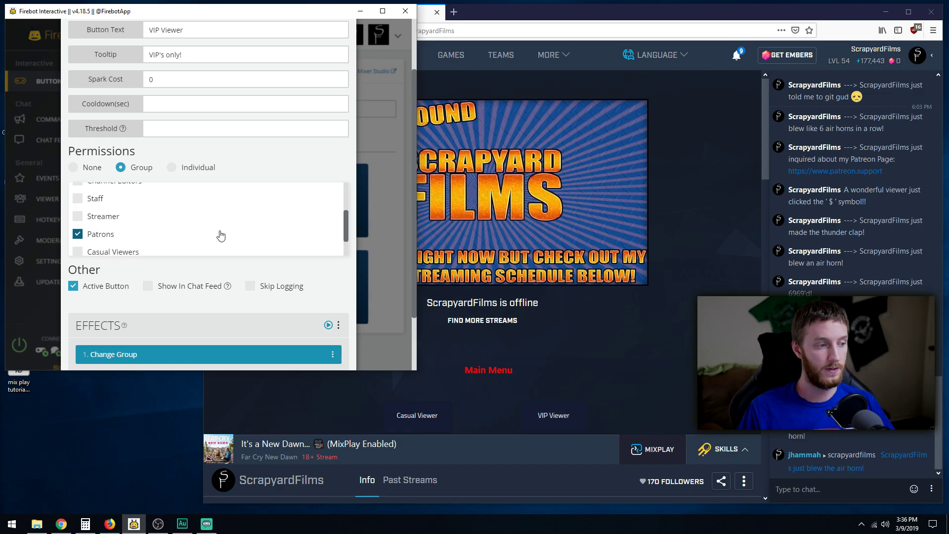
scroll(324, 300, "down", 3)
left_click(320, 338)
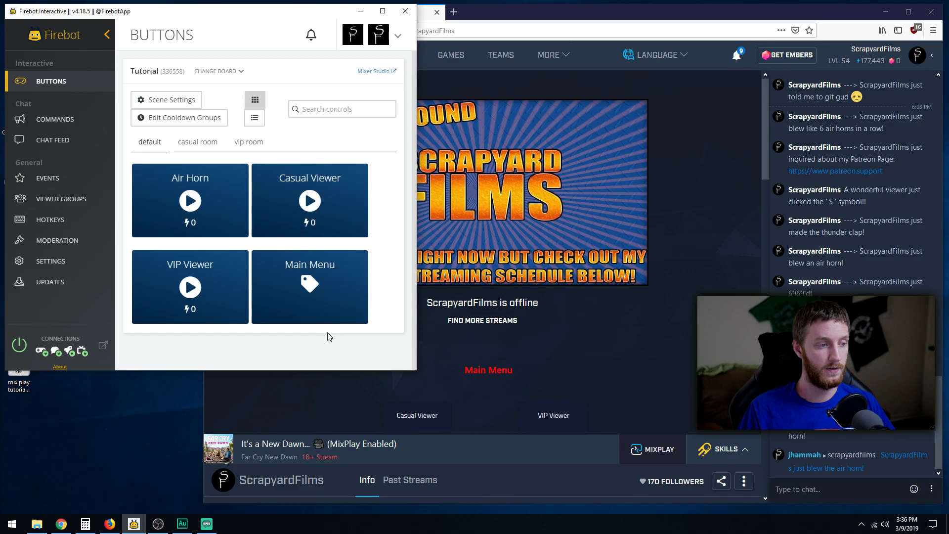
Step: Switch the Mixer stream page to the test viewer account
left_click(596, 350)
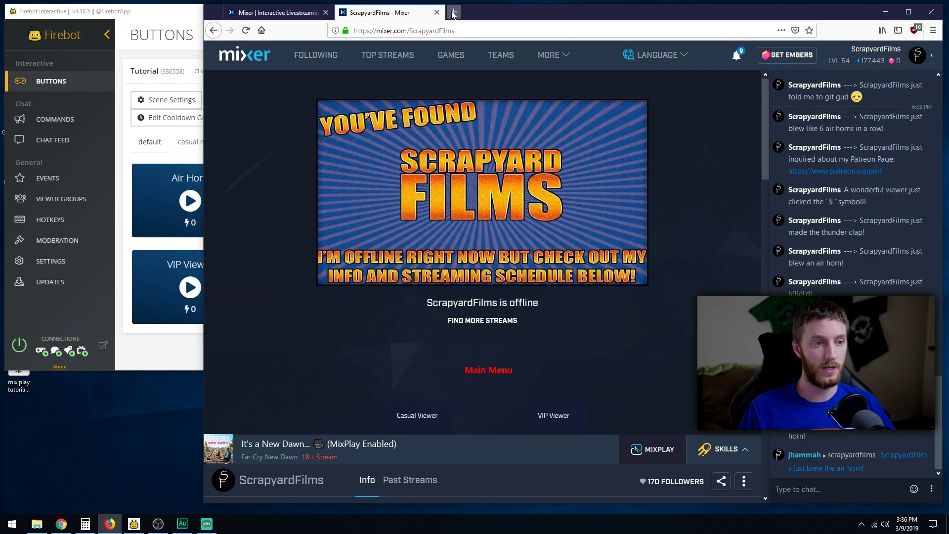
left_click(933, 58)
left_click(811, 81)
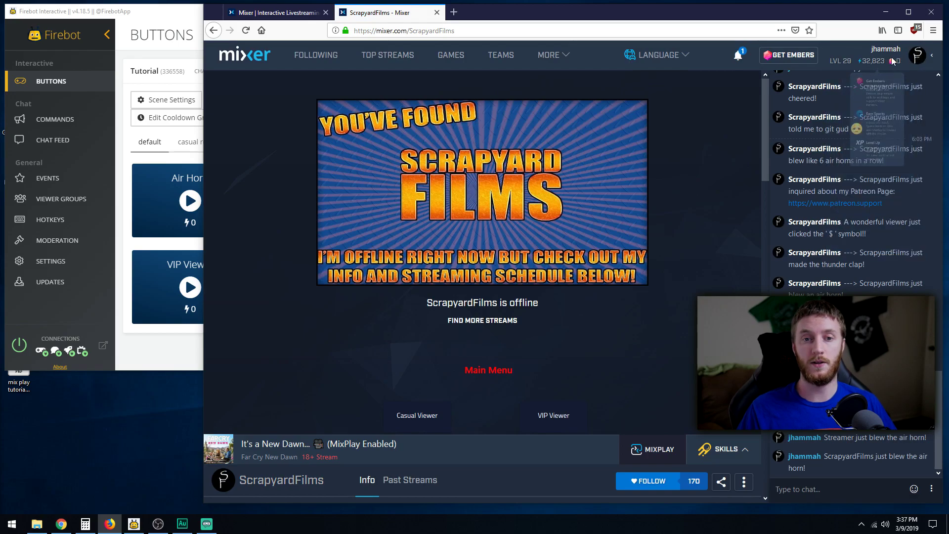
mouse_move(899, 47)
left_click(932, 58)
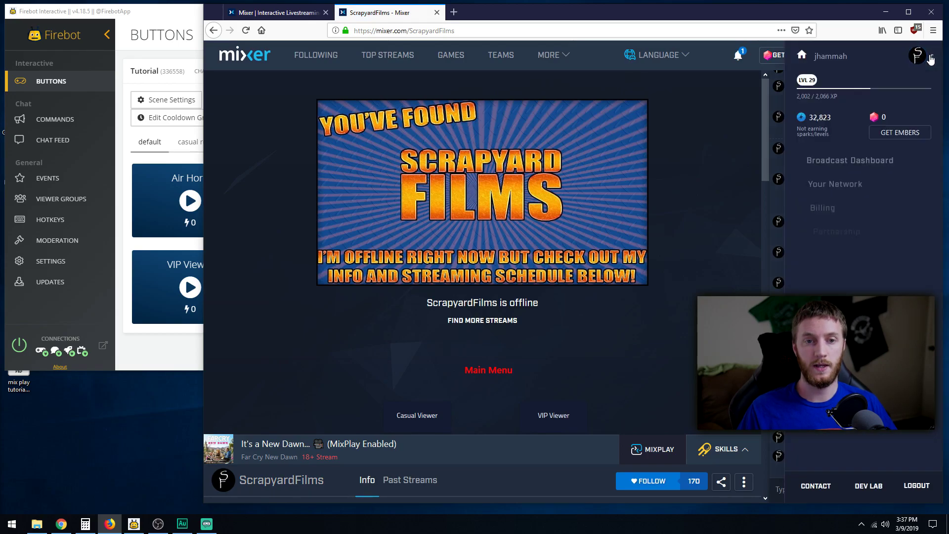
left_click(932, 58)
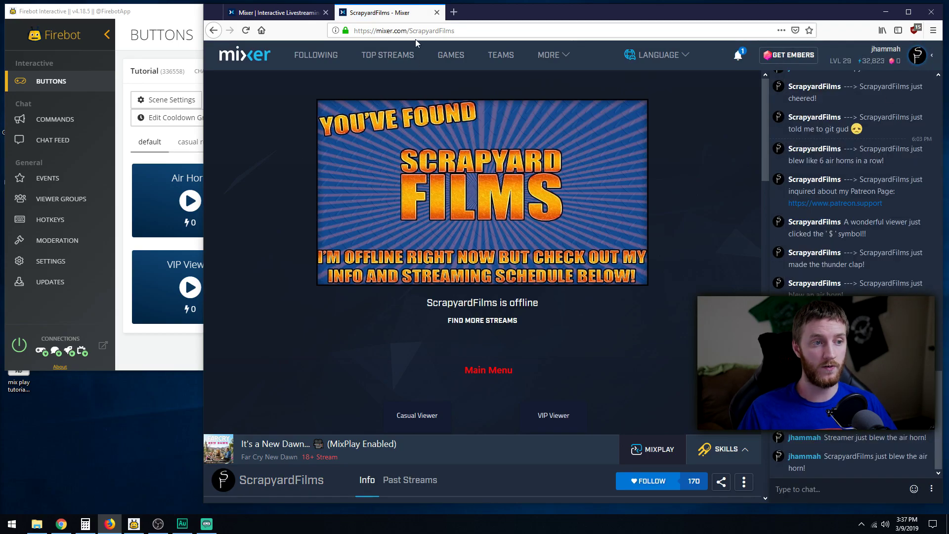
Step: Enter Casual Viewer, go back to the Main Menu, then try VIP Viewer and get refused
double_click(431, 30)
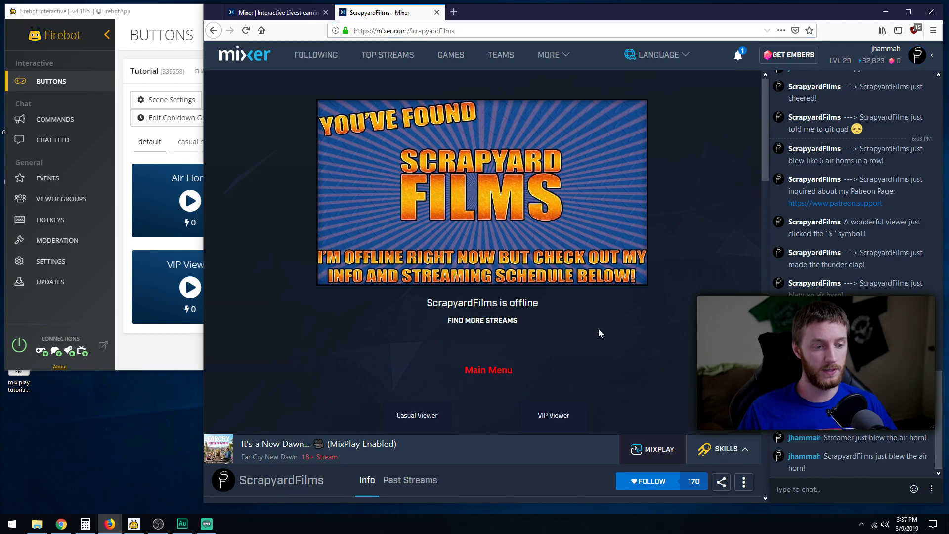
left_click(424, 417)
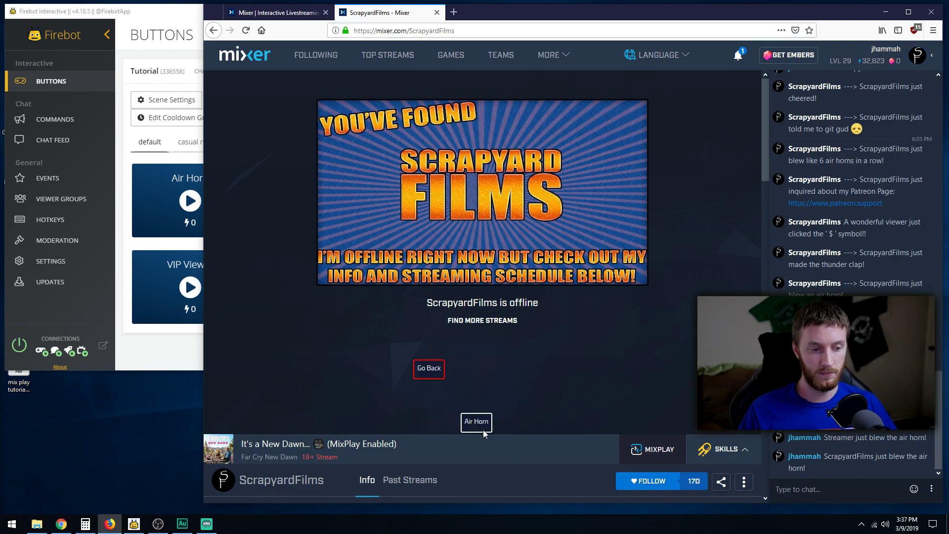
left_click(431, 368)
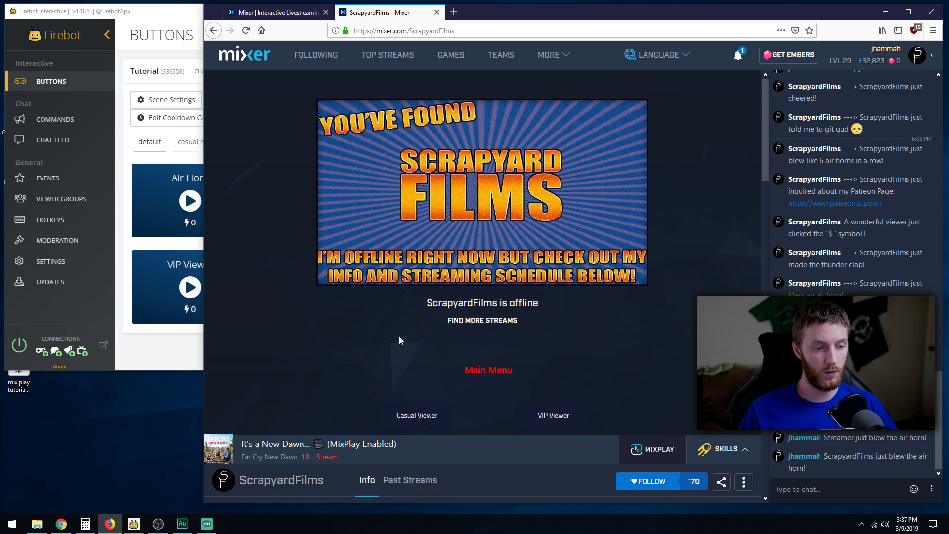
left_click(554, 417)
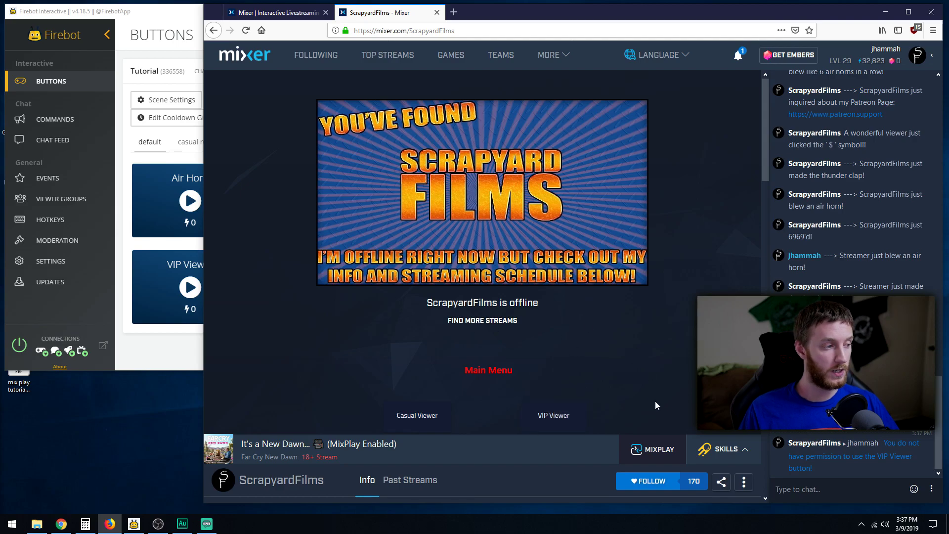
Step: Add the test viewer's username to the Patrons viewer group, bringing it to 3 users, and save
left_click(55, 200)
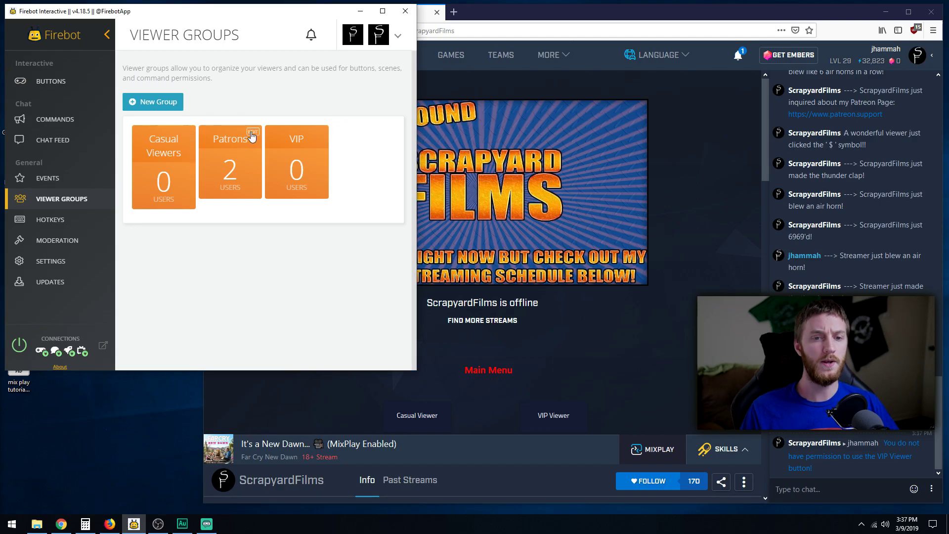
left_click(253, 133)
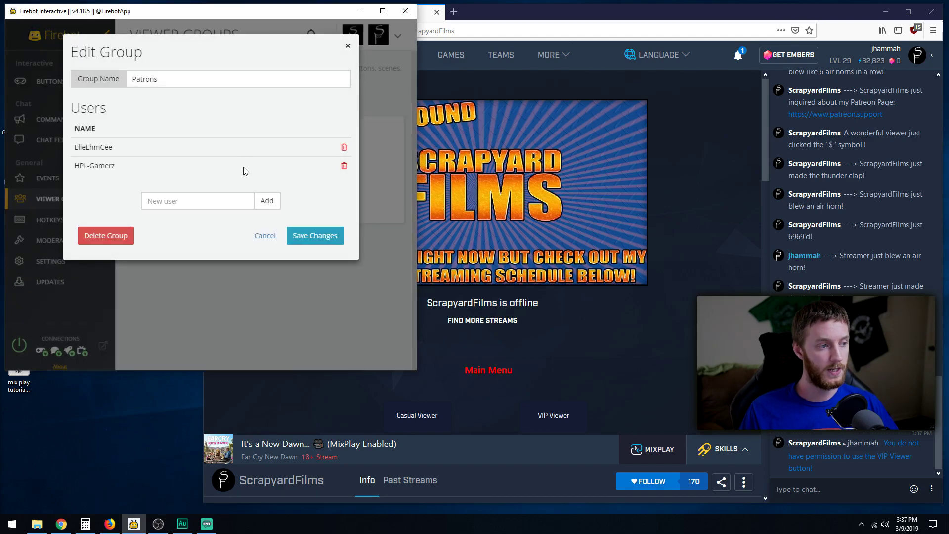
left_click(184, 206)
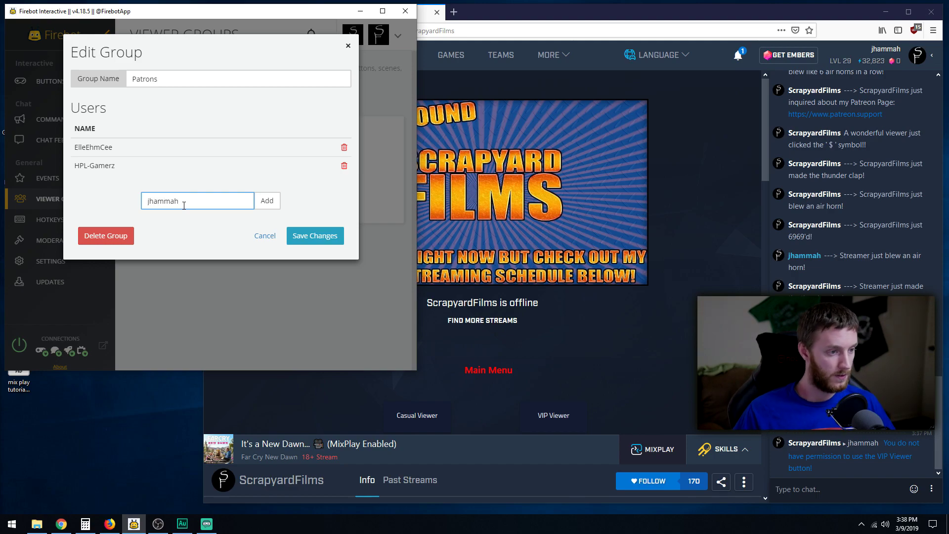
left_click(269, 201)
left_click(317, 253)
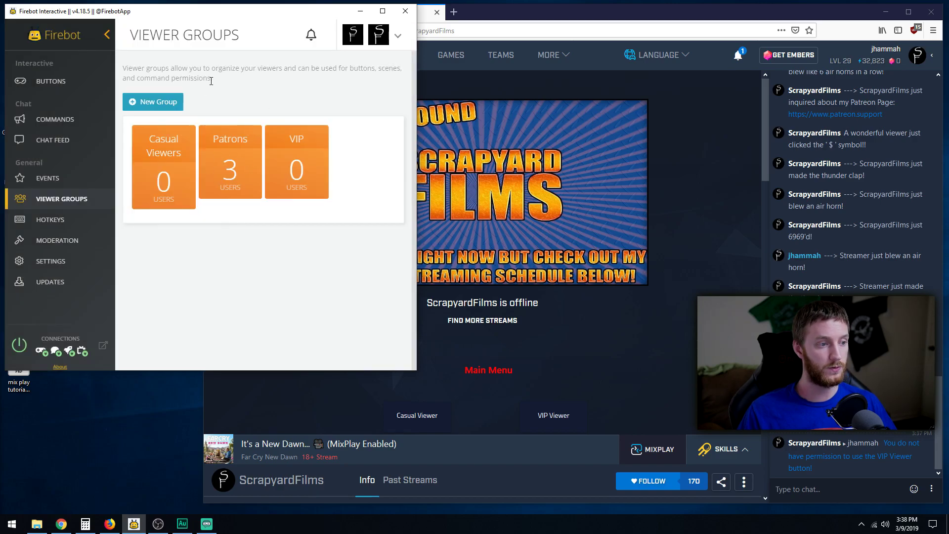
left_click(612, 333)
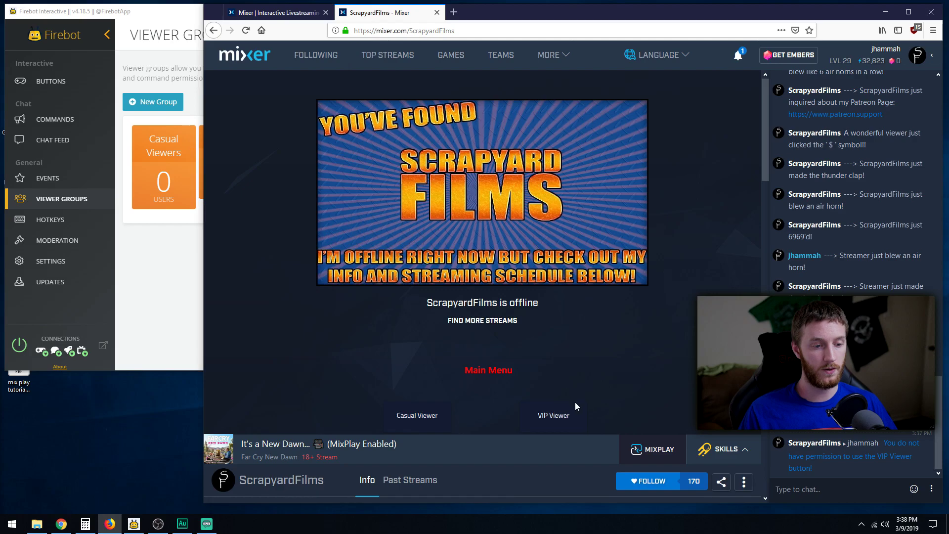
left_click(562, 419)
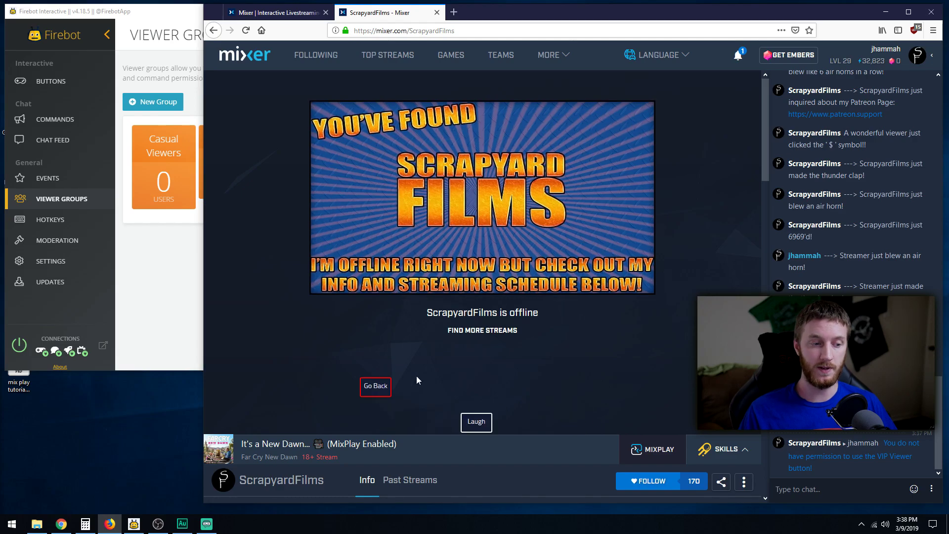
left_click(370, 391)
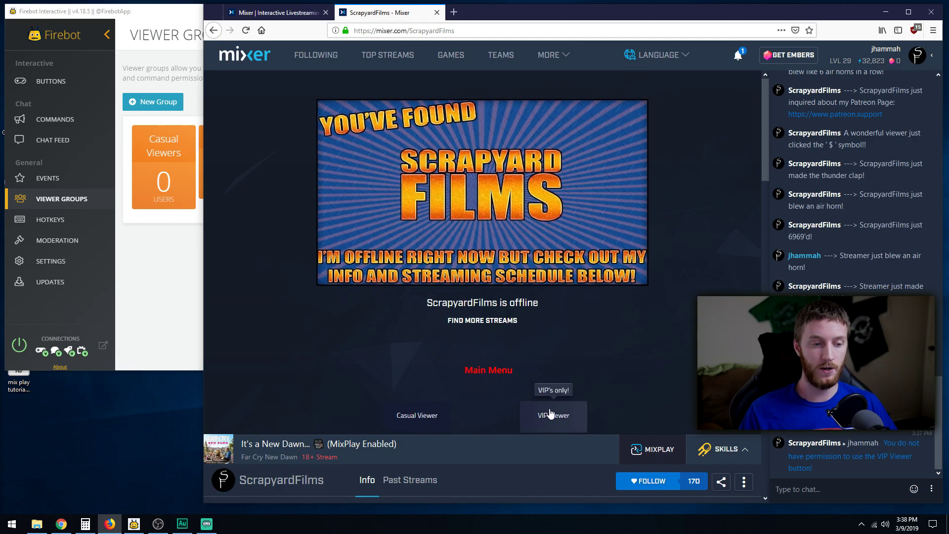